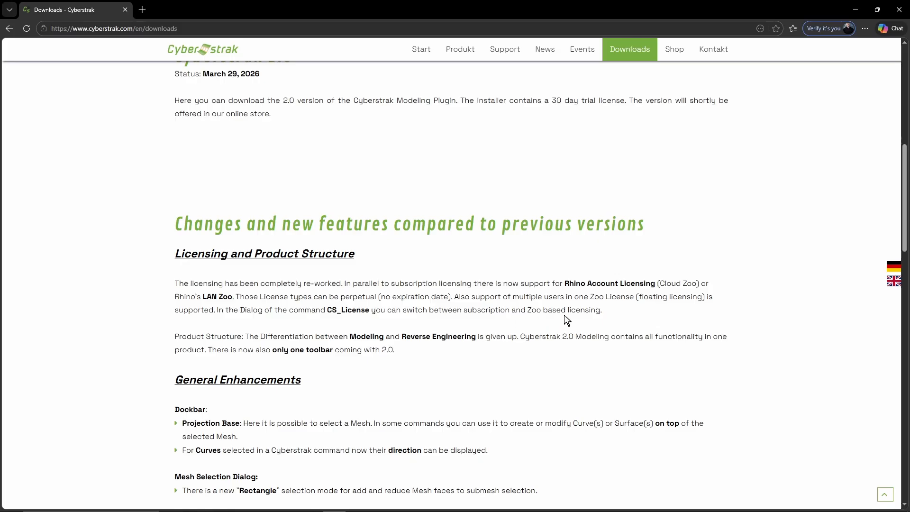
Look through the general and modeling enhancements described on the Cyberstrak 2.0 downloads page
scroll(567, 320, down, 6)
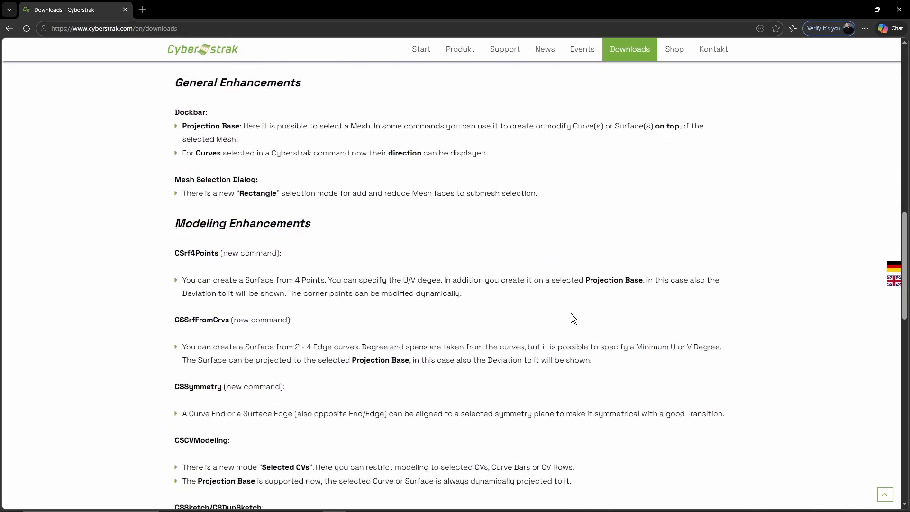
scroll(571, 314, down, 8)
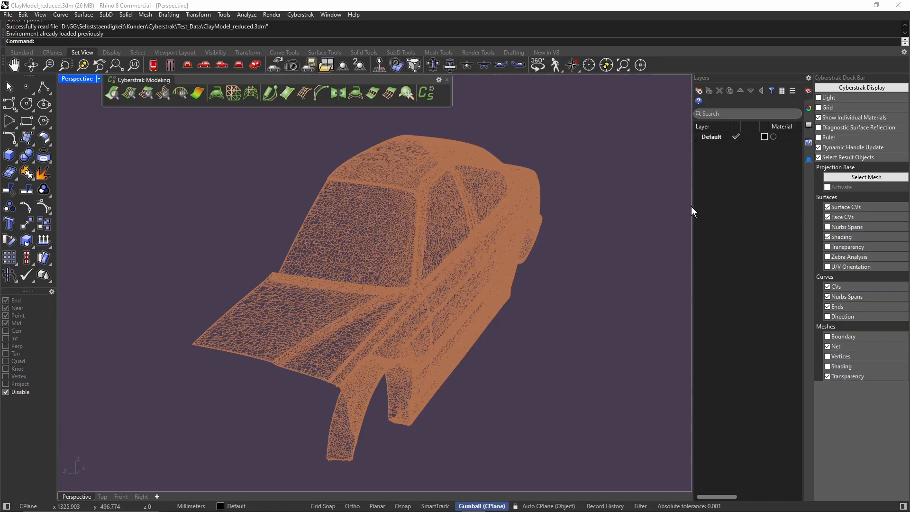
Switch to Rhino and select the car clay model mesh as the projection base
click(855, 177)
click(485, 203)
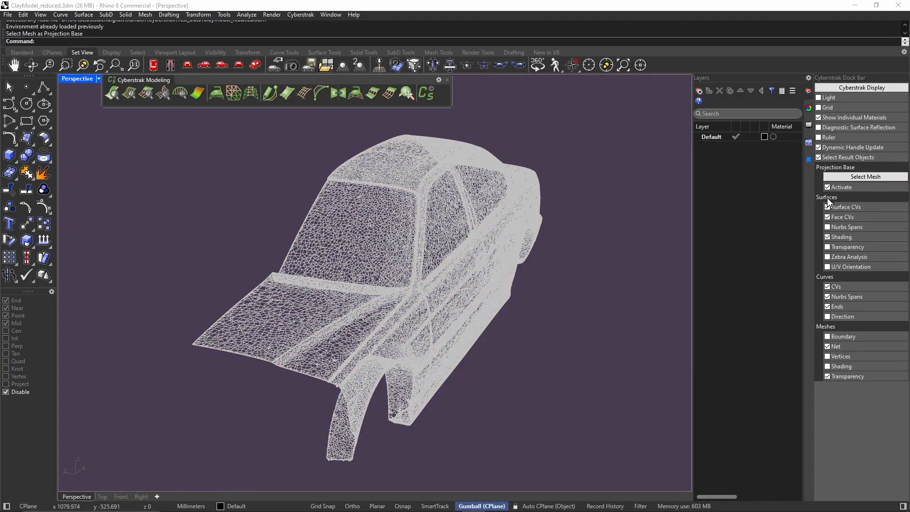
Try displaying the car mesh shaded without its net, and restore the unshaded net display
click(827, 366)
right_drag(442, 280, 451, 303)
click(827, 346)
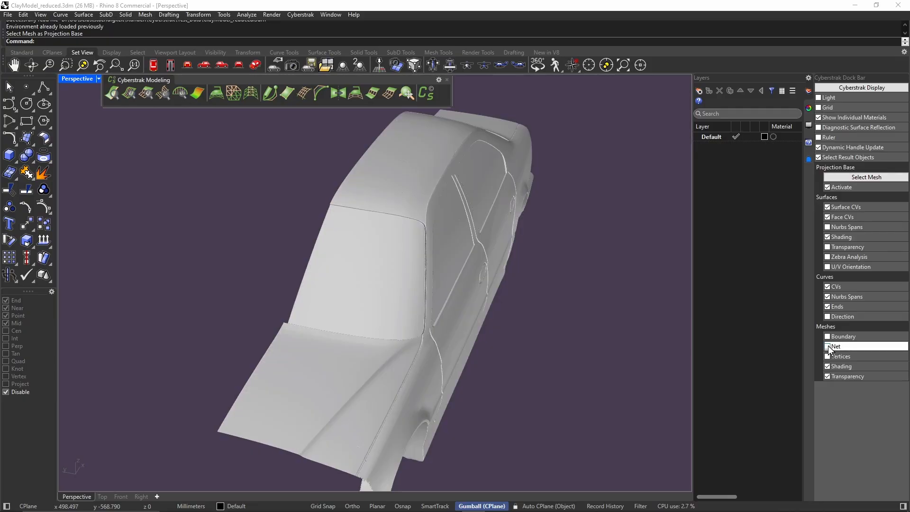
click(828, 346)
click(827, 366)
Create a surface from 4 points on the car roof mesh, projected onto the projection base with deviation shown
scroll(564, 308, up, 5)
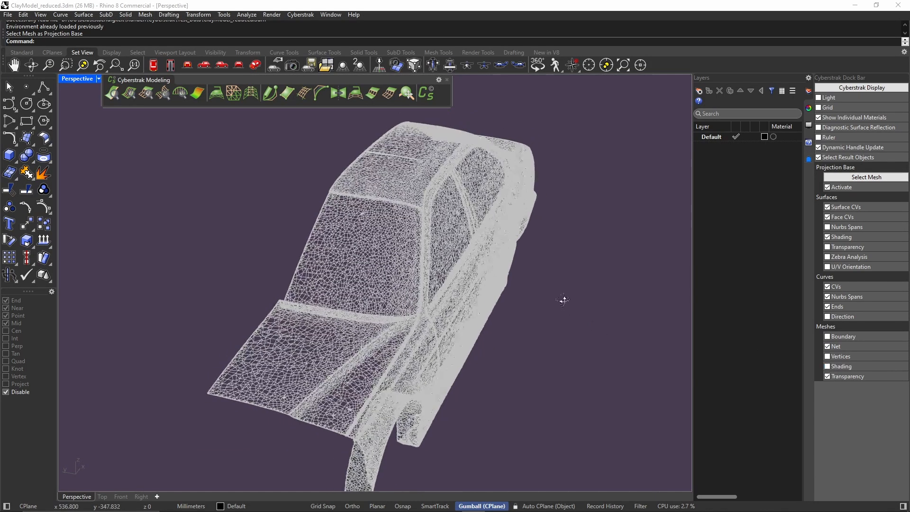
shift+right_drag(512, 252, 393, 272)
shift+right_drag(429, 242, 435, 279)
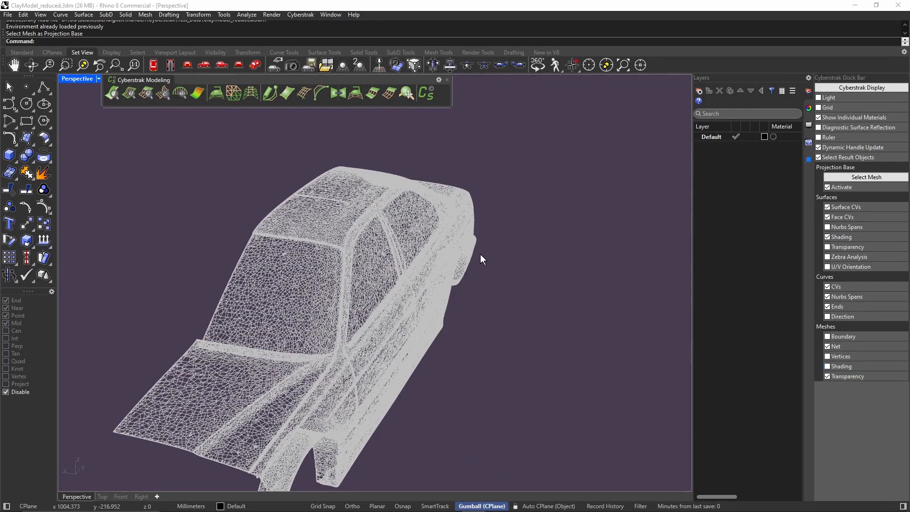
click(284, 90)
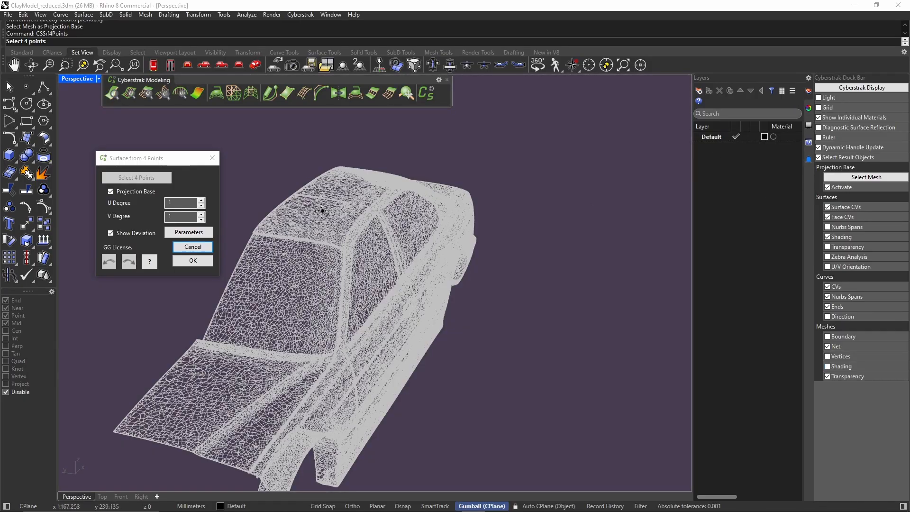
scroll(317, 185, up, 4)
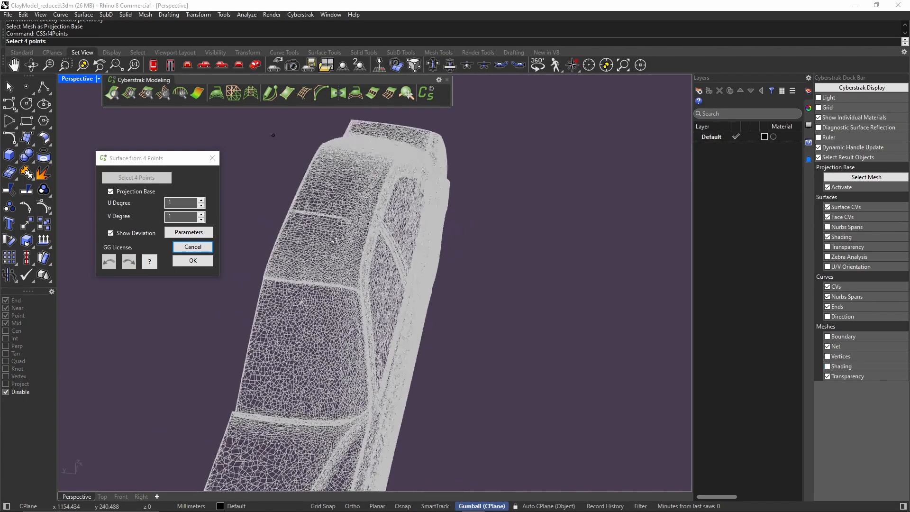
click(311, 179)
click(368, 183)
click(343, 256)
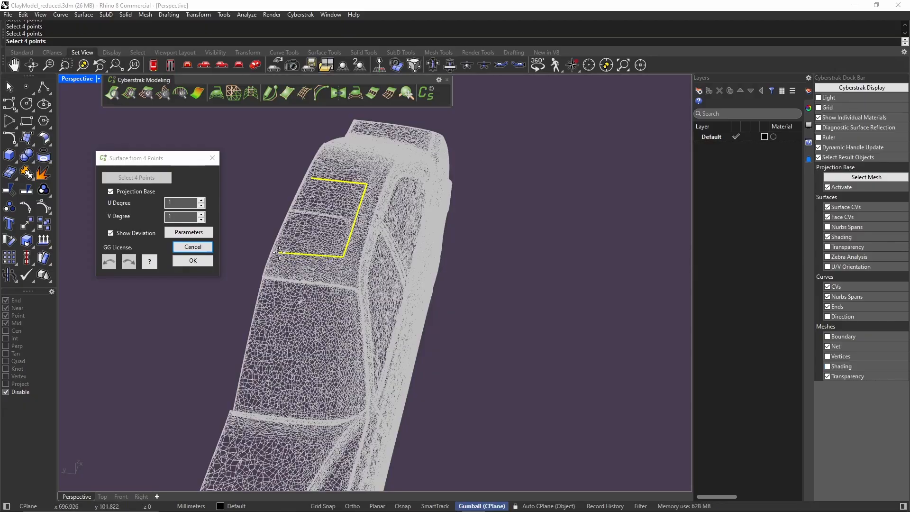
click(279, 251)
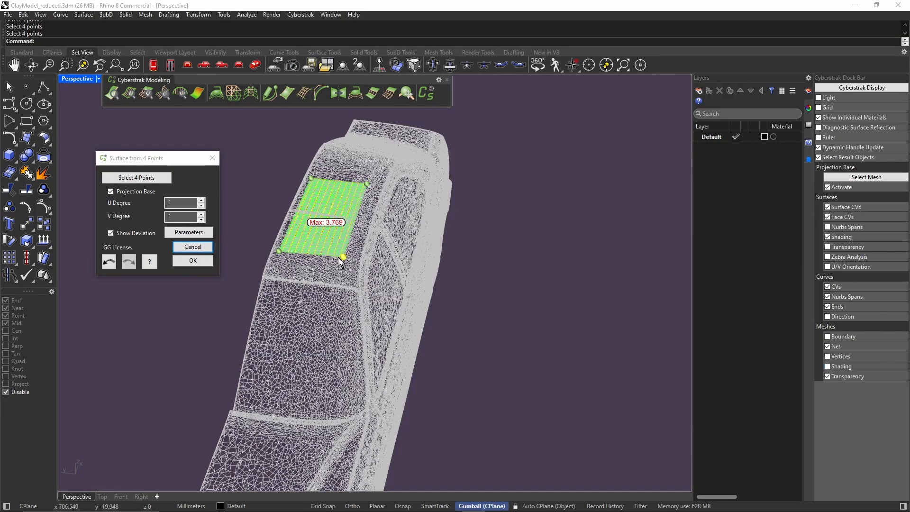
Enlarge the four-point roof surface by moving its front corners toward the windshield and its rear corners toward the back
drag(339, 257, 347, 272)
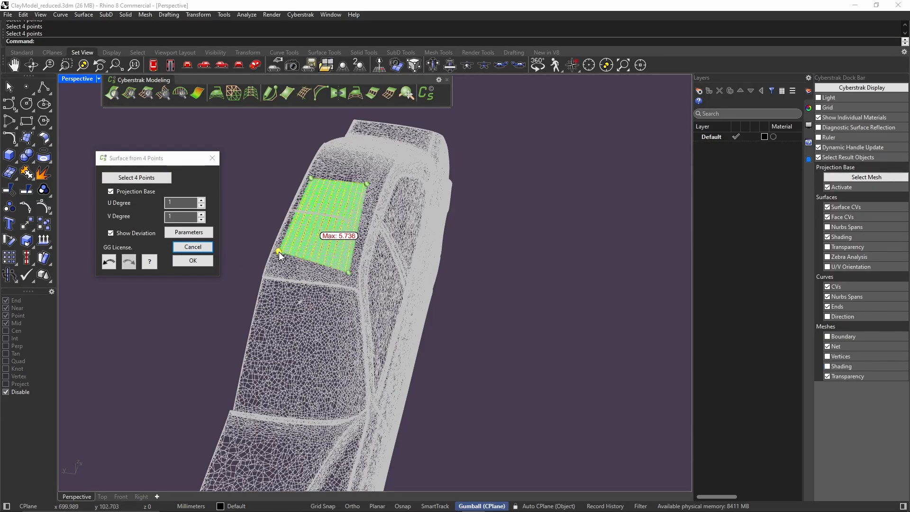
drag(279, 252, 275, 262)
drag(311, 178, 319, 158)
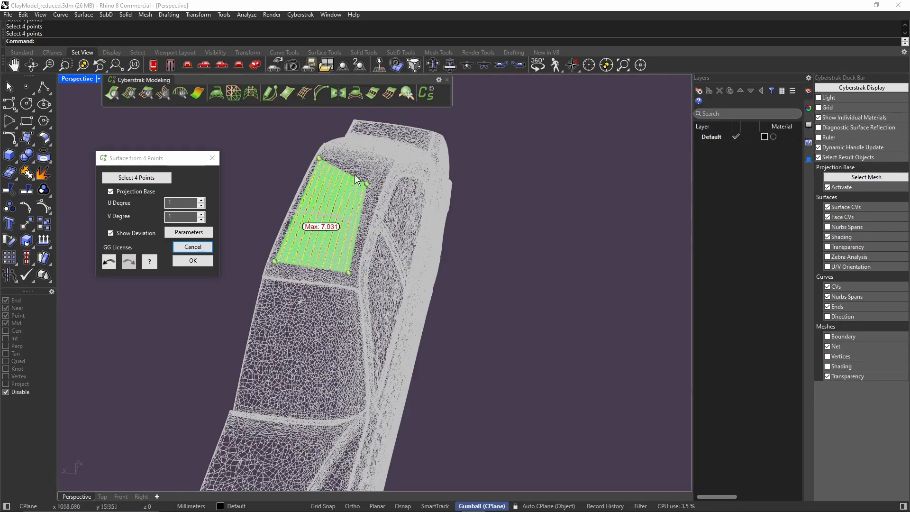
drag(367, 186, 379, 164)
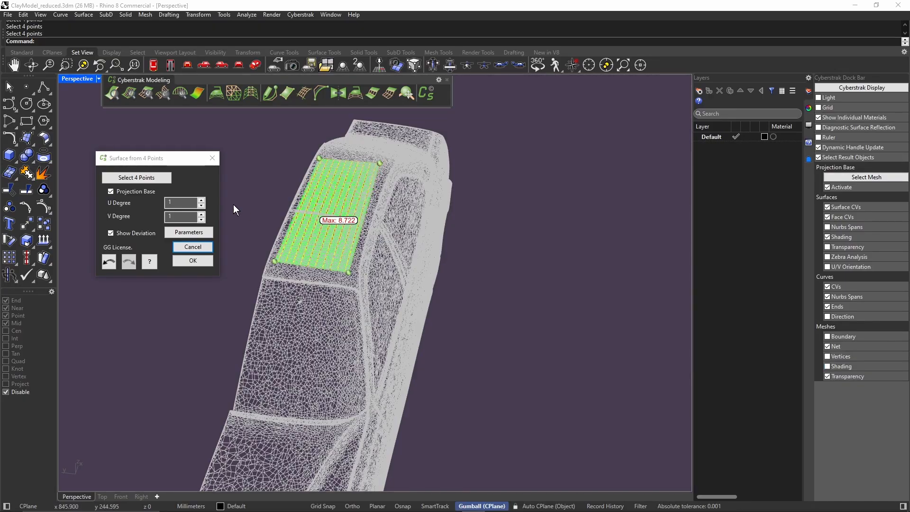
Set the roof surface to U degree 3 and V degree 4, and accept it
click(202, 200)
click(201, 200)
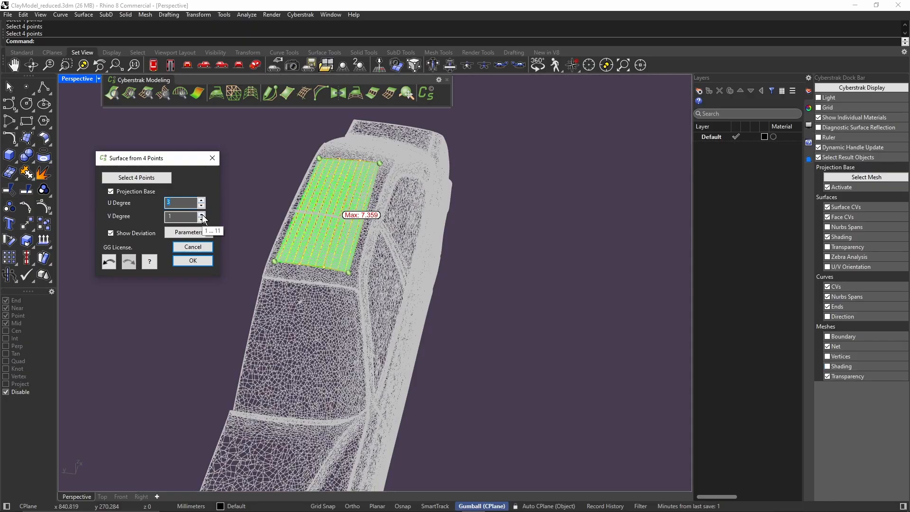
click(202, 214)
click(202, 214)
click(201, 213)
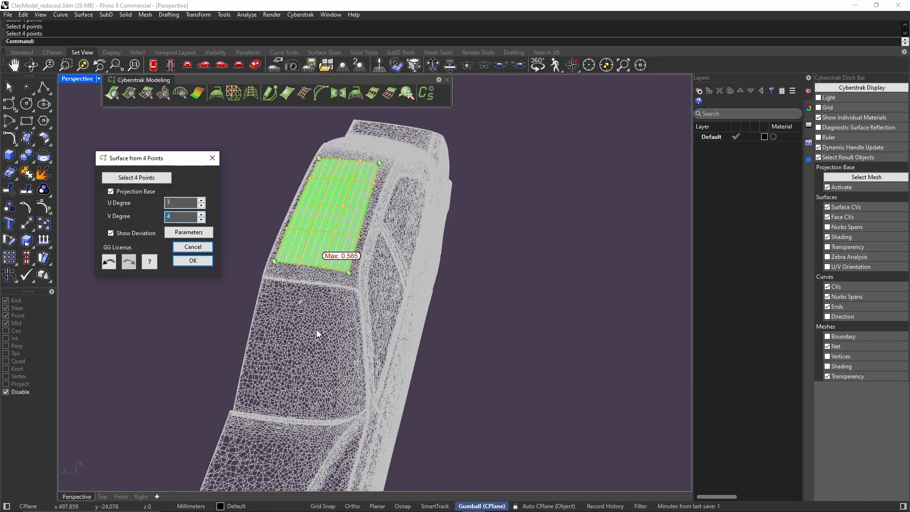
mouse_move(334, 356)
right_down()
mouse_move(301, 329)
mouse_move(327, 345)
right_up()
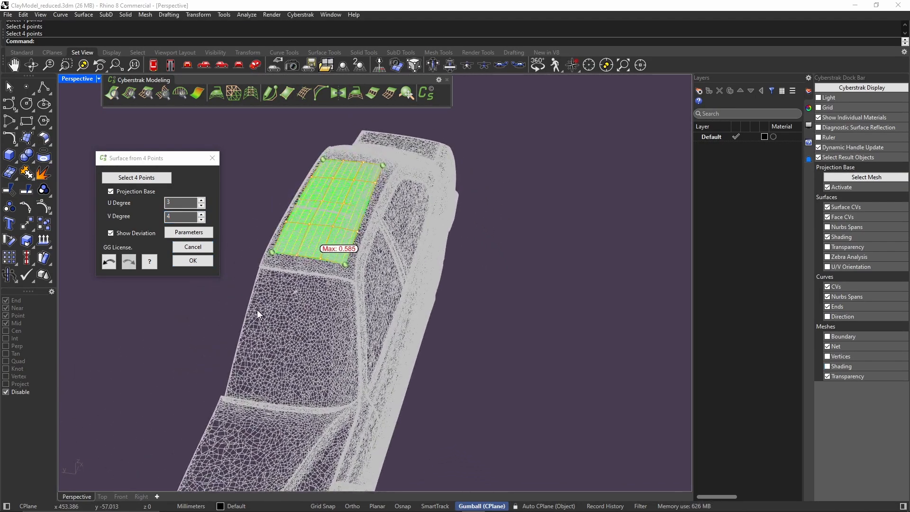
click(192, 261)
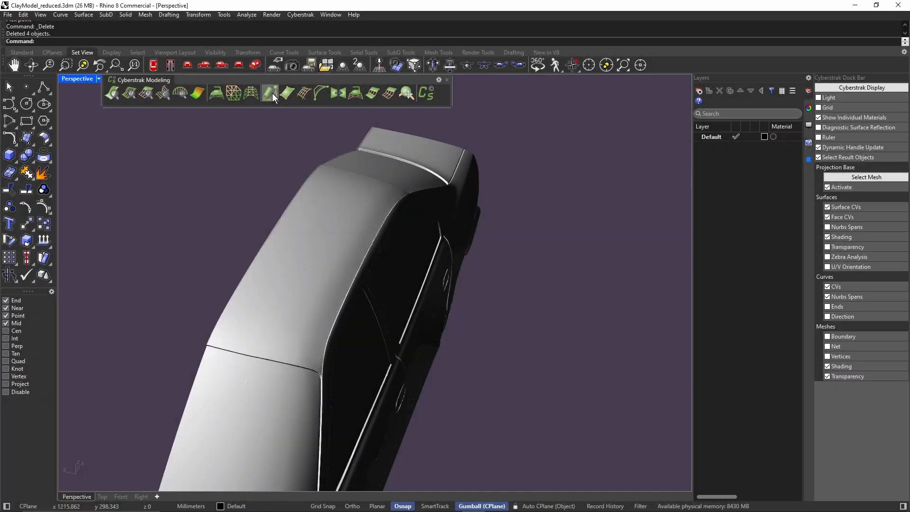
Sketch two lengthwise degree 3 curves point by point on the roof mesh, one near the centreline and one along the side edge
click(271, 93)
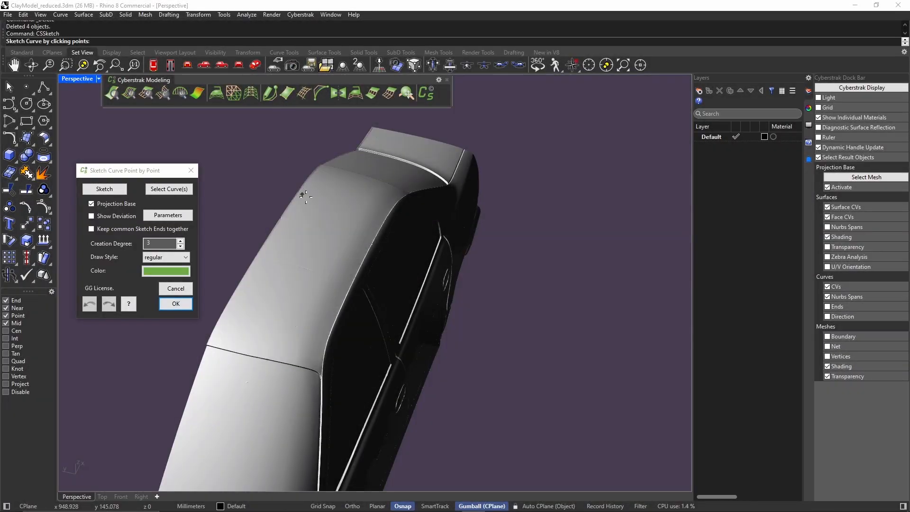
click(321, 177)
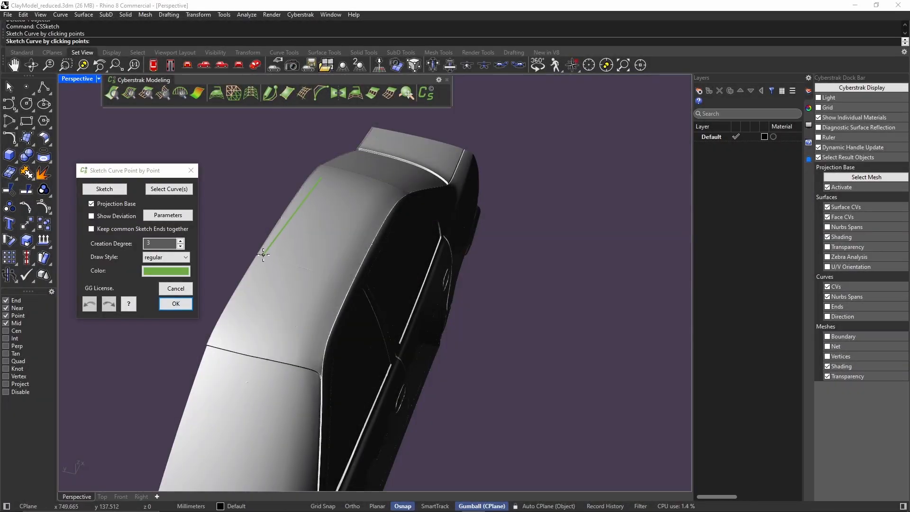
click(270, 245)
click(232, 320)
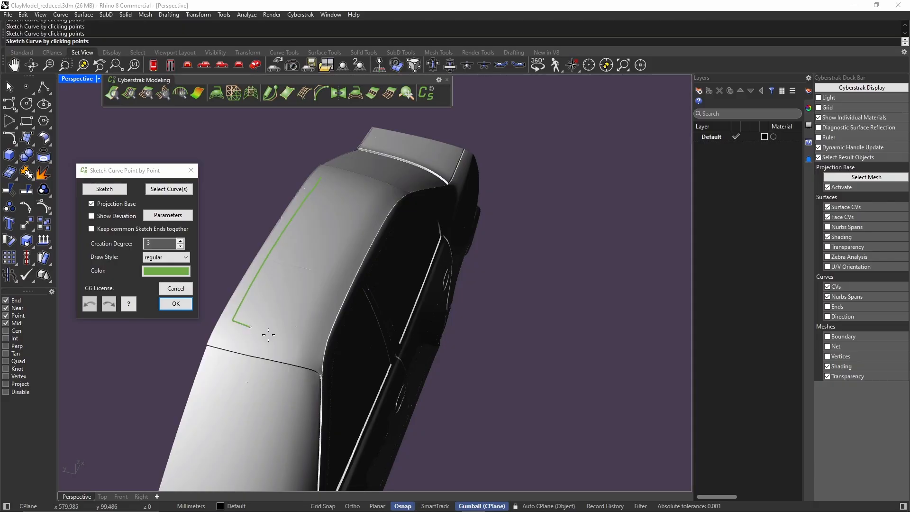
click(383, 198)
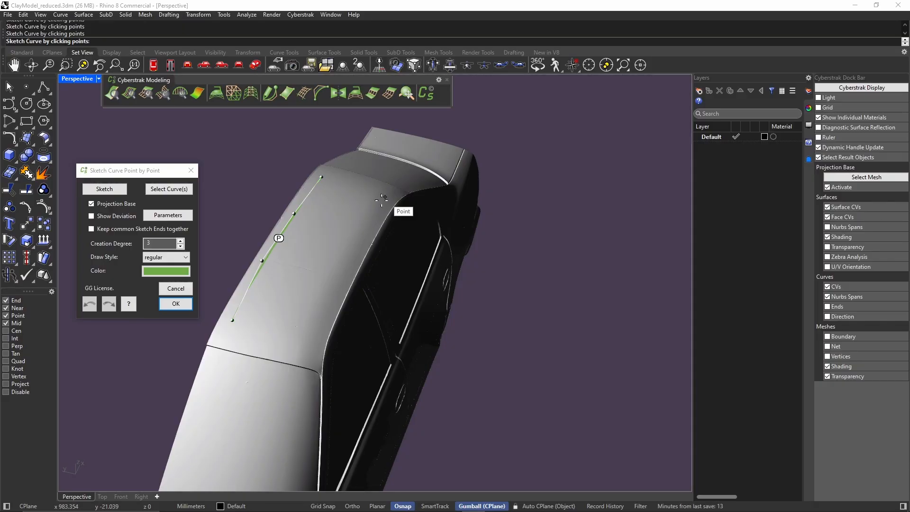
click(339, 272)
click(314, 340)
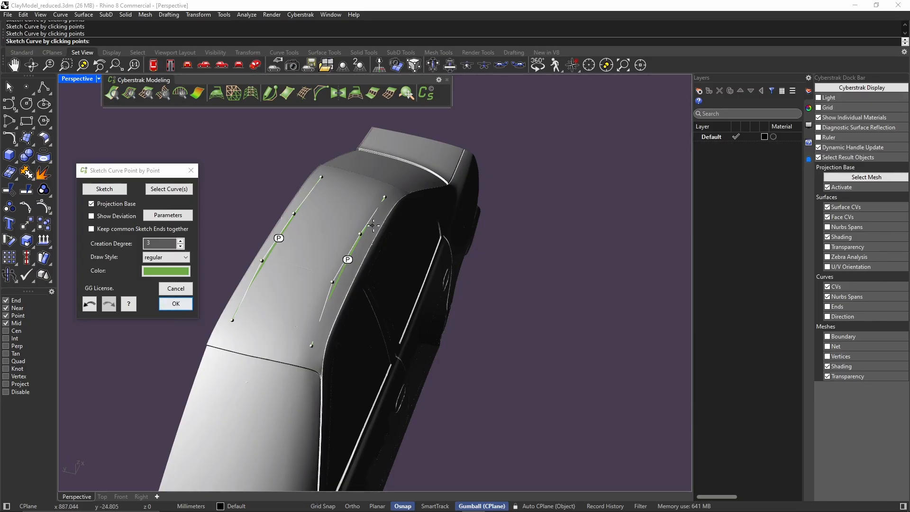
click(176, 304)
Dynamically sketch two cross curves on the roof, linking the rear ends and the front ends of the lengthwise curves
click(263, 93)
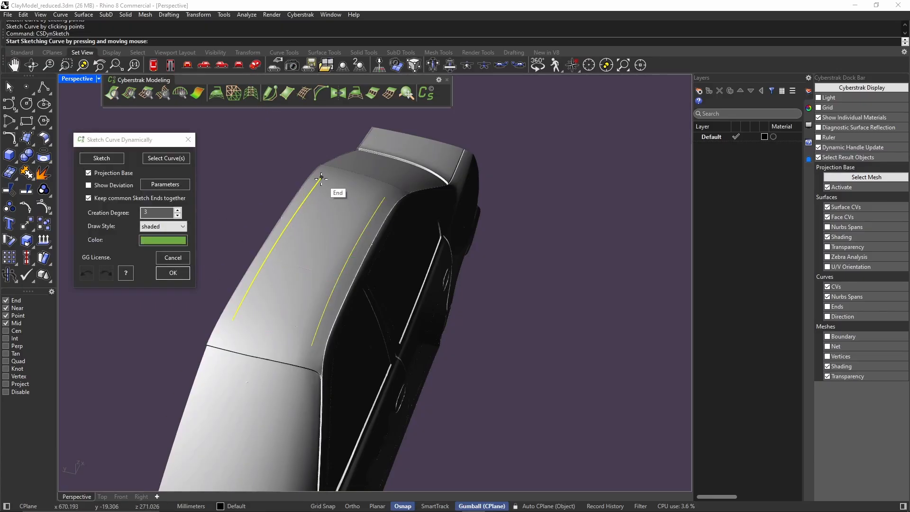
drag(322, 177, 384, 196)
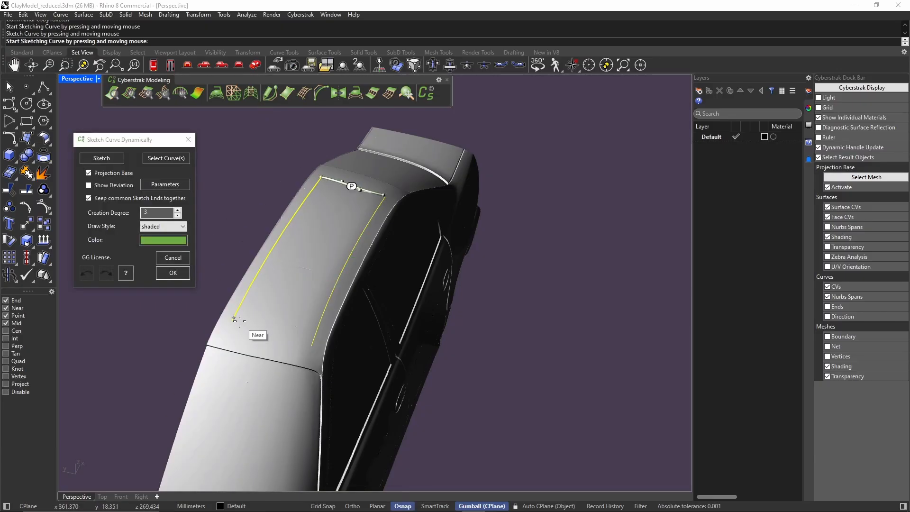
drag(232, 320, 307, 345)
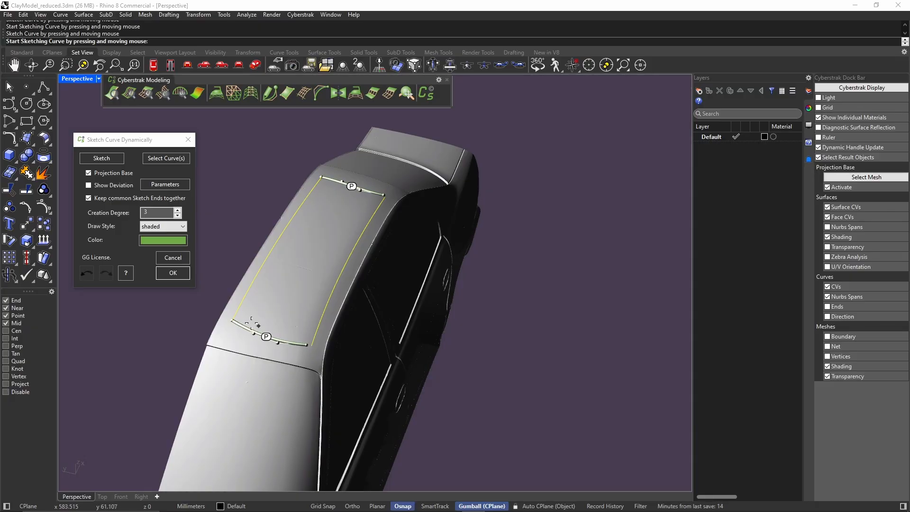
Add the two lengthwise curves to the dynamic sketch and snap the loose curve ends together at the roof corners
click(169, 154)
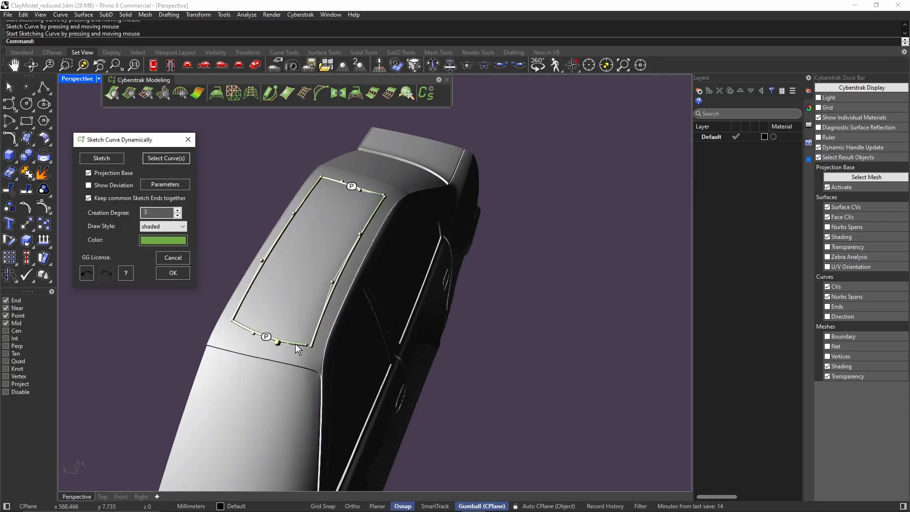
drag(315, 346, 306, 345)
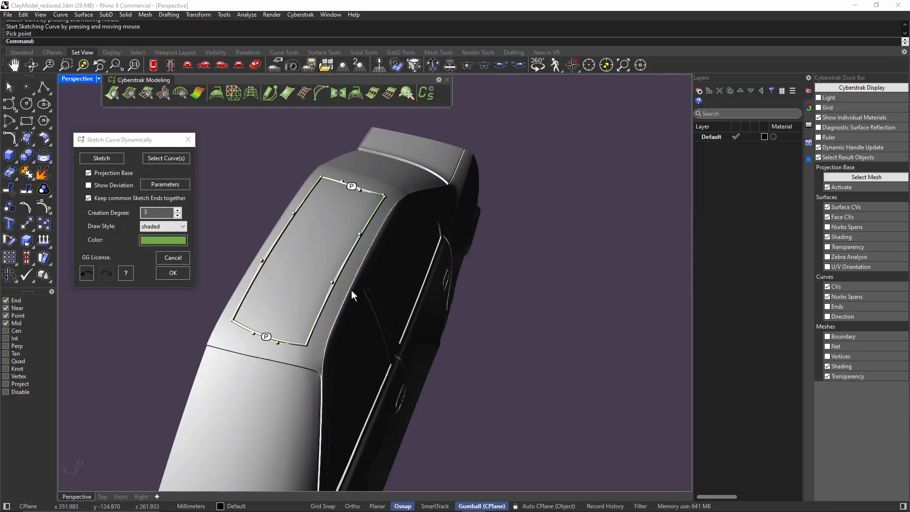
drag(381, 195, 384, 197)
drag(320, 177, 322, 176)
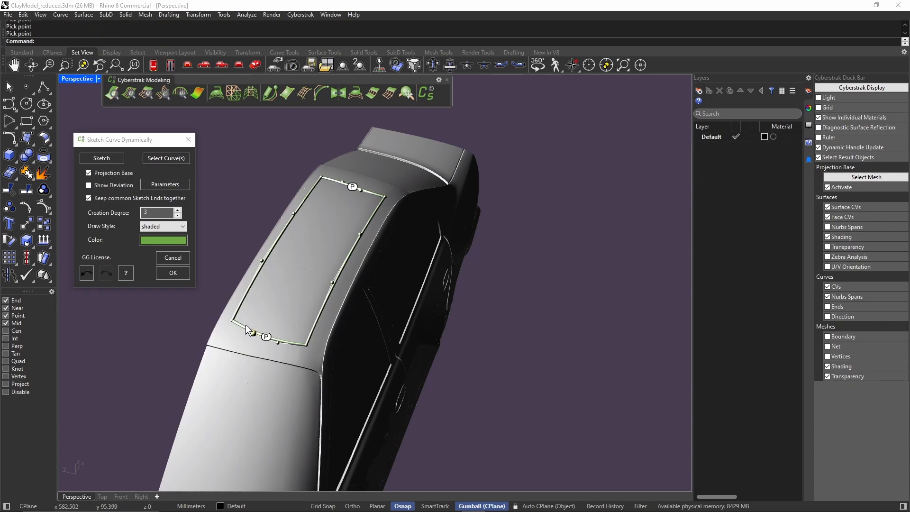
drag(233, 324, 232, 314)
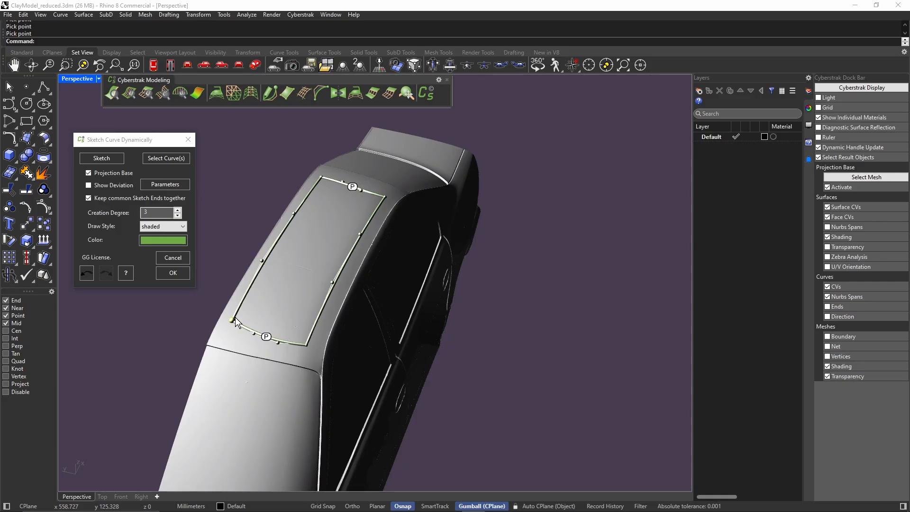
Move the four shared corners of the roof curve outline outward on the mesh, keeping the common ends together
mouse_move(229, 319)
mouse_down()
mouse_move(215, 327)
mouse_move(222, 333)
mouse_up()
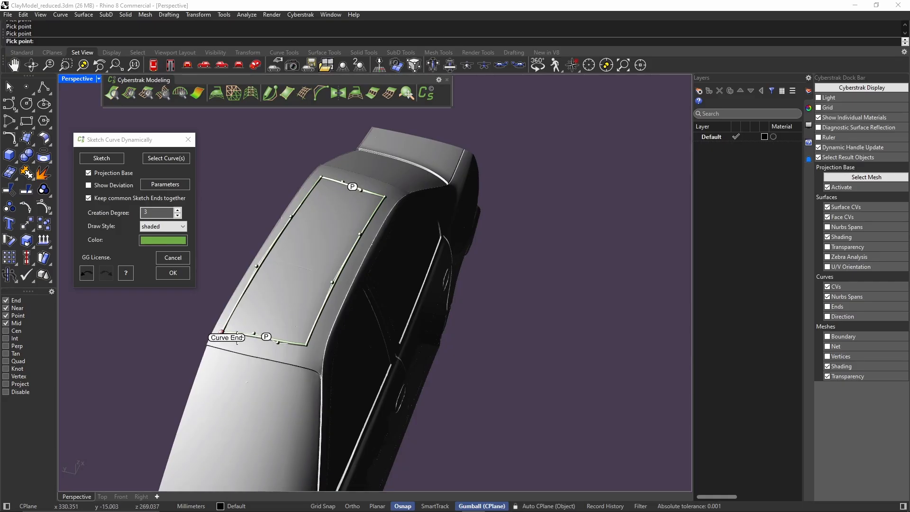
drag(302, 346, 301, 353)
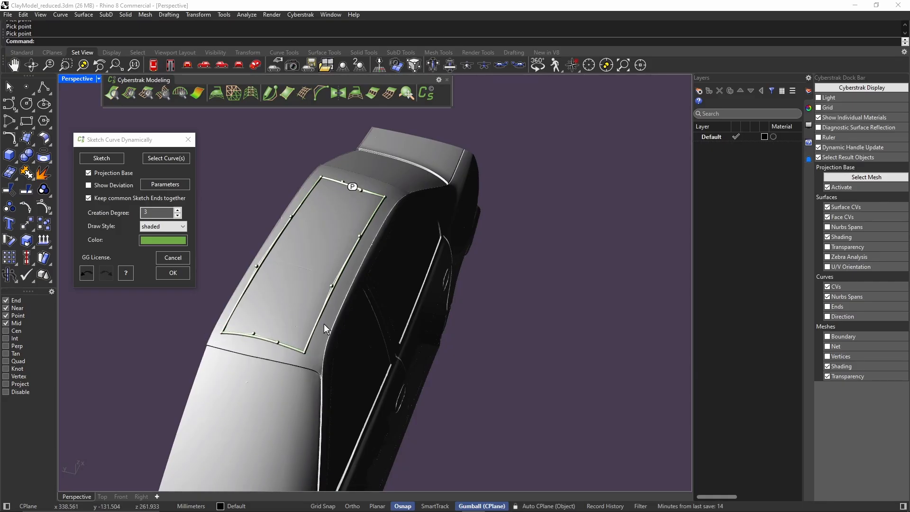
drag(384, 197, 391, 193)
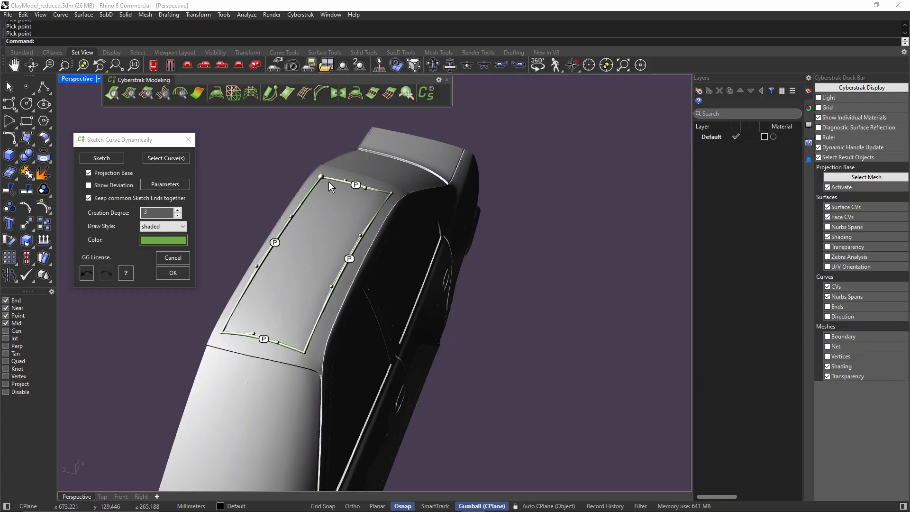
drag(322, 177, 318, 170)
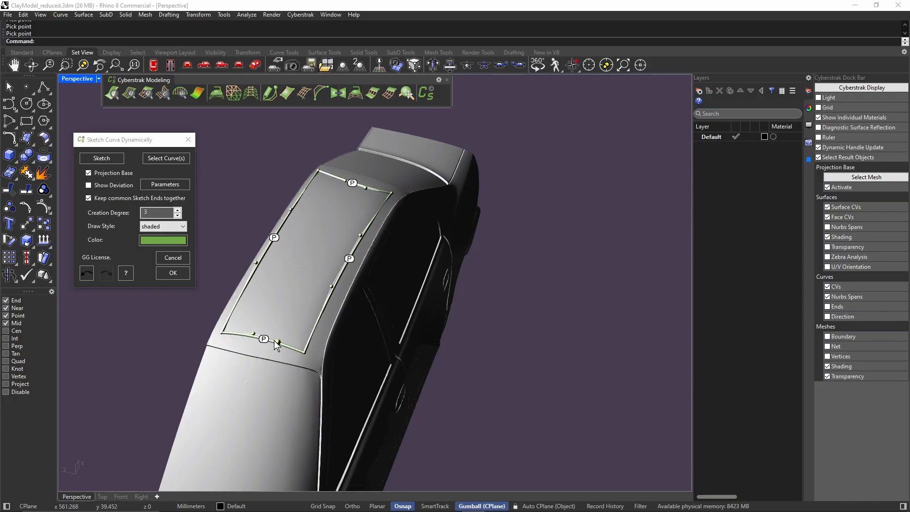
Adjust the control points of the front cross curve and turn on the direction display for curves
drag(278, 341, 249, 331)
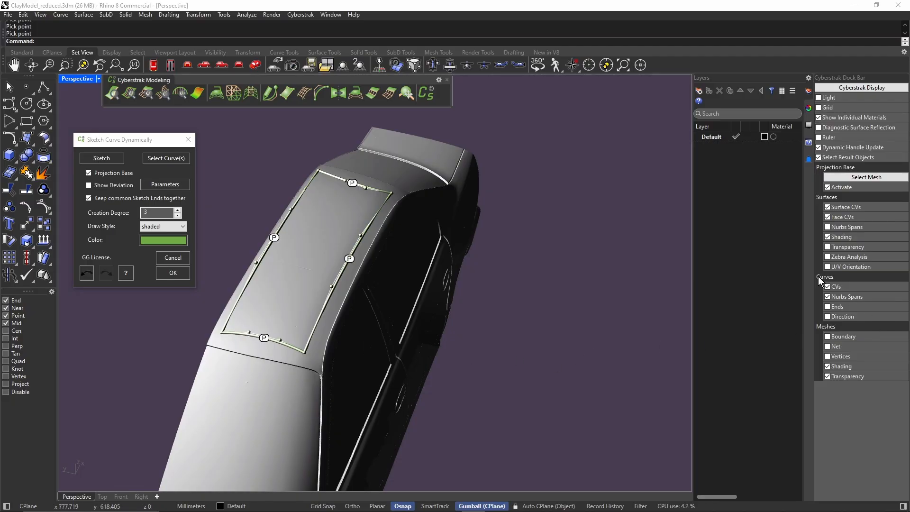
click(826, 316)
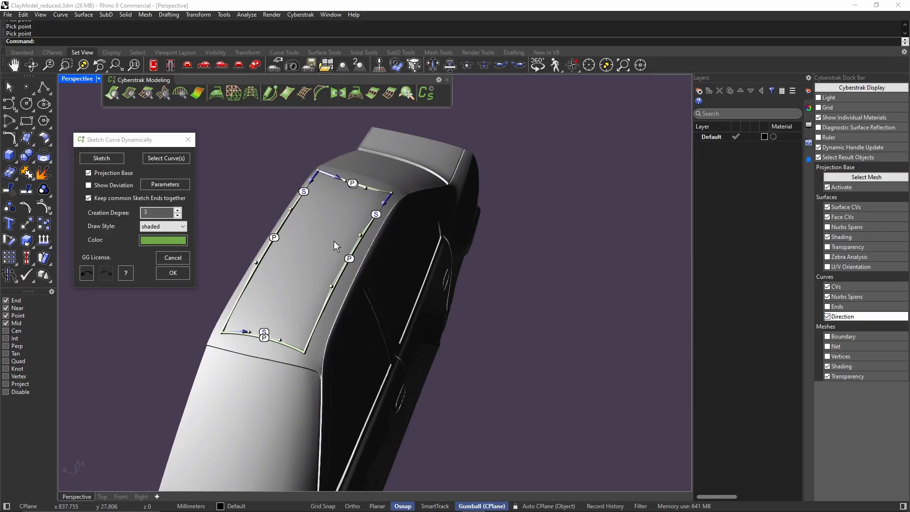
Finish the curve sketch and, with CV Modeling, move the roof surface's front outer corner control point slightly outward on the mesh
click(172, 272)
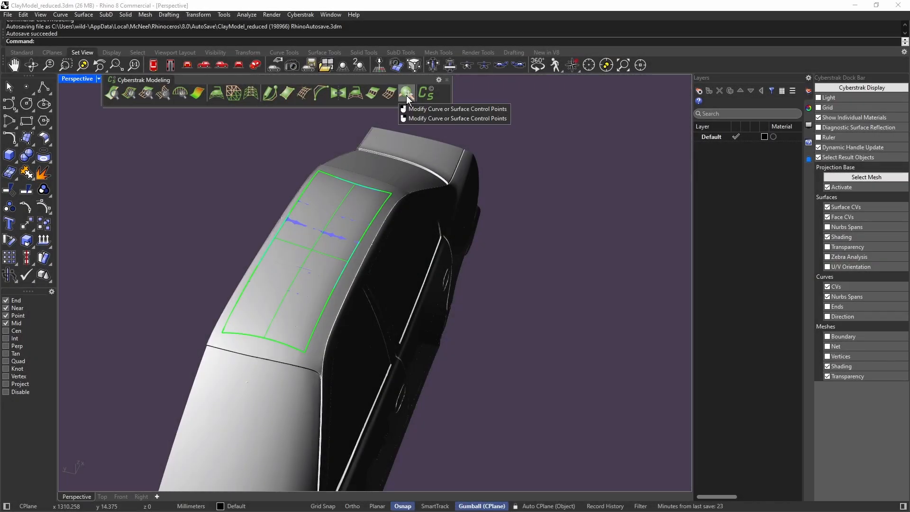
click(405, 94)
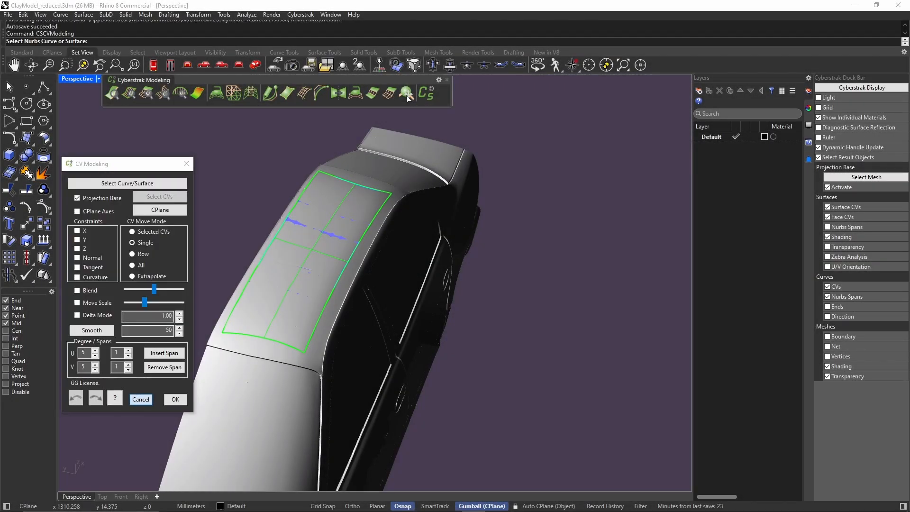
click(345, 183)
click(388, 212)
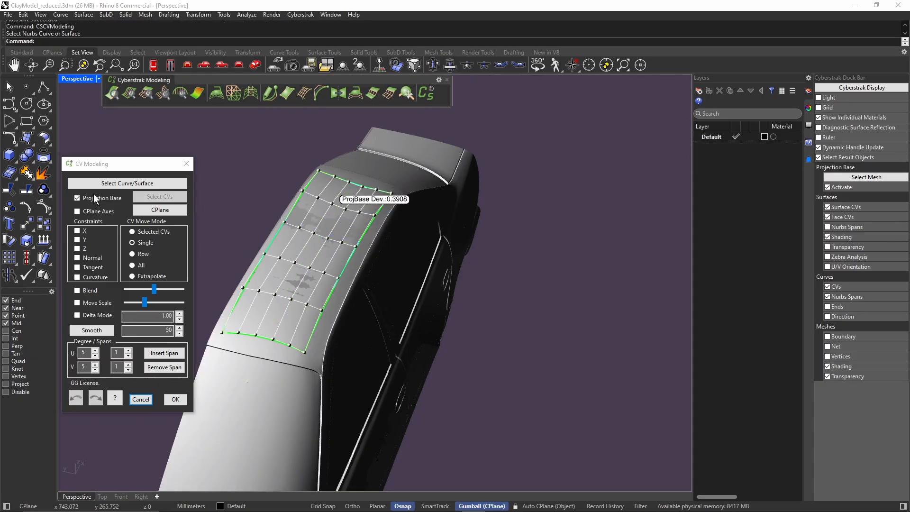
click(305, 353)
click(308, 355)
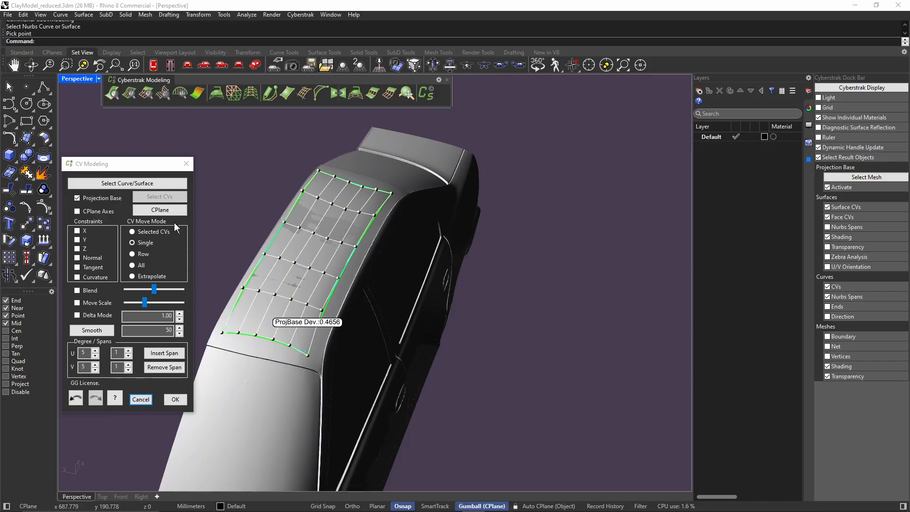
Select the roof surface's two outer lengthwise CV rows plus the two CVs at each end of the adjacent row, and move them together slightly inward
click(141, 231)
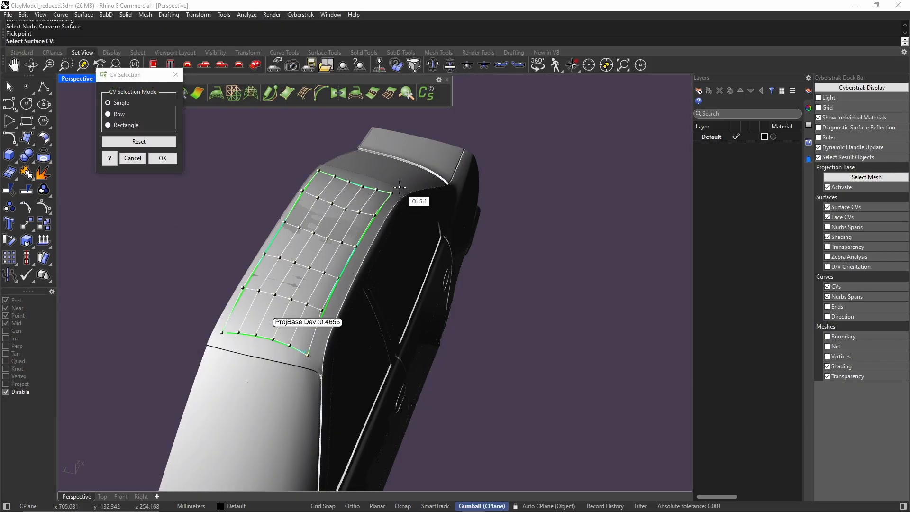
click(108, 114)
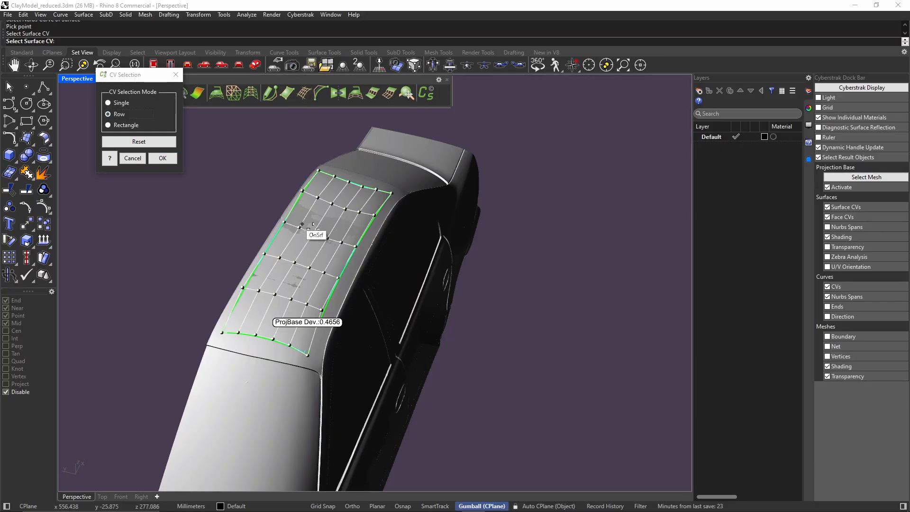
click(363, 240)
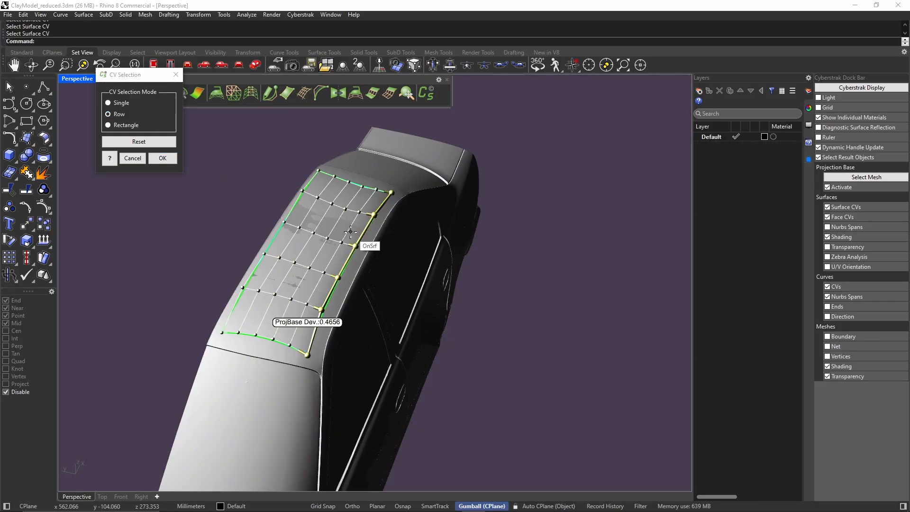
click(351, 231)
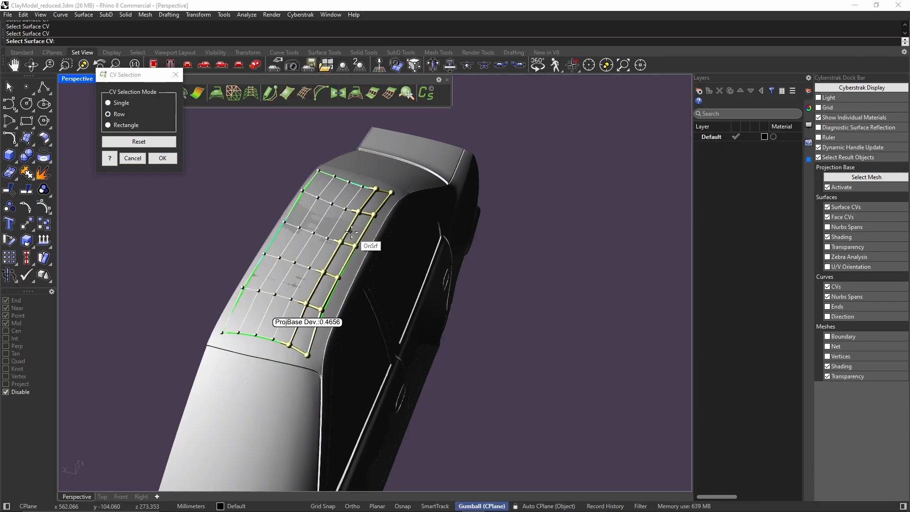
click(118, 102)
click(361, 185)
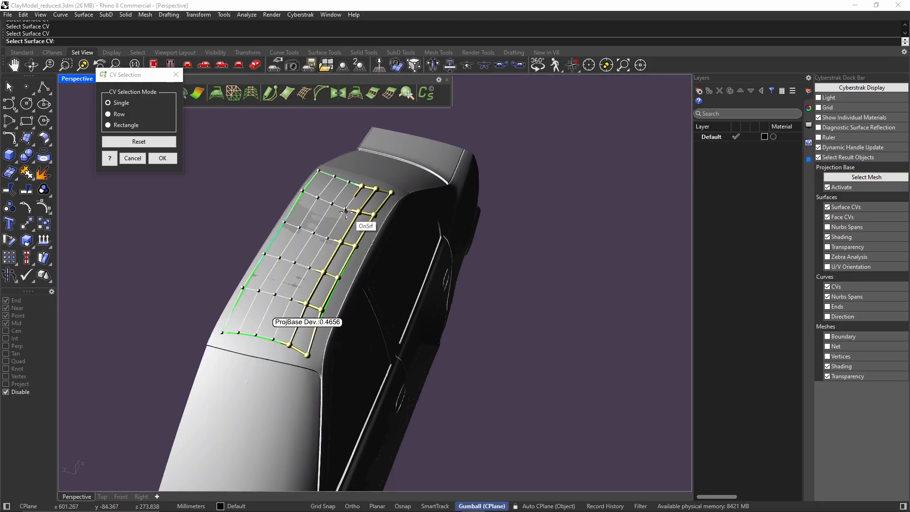
click(346, 210)
click(291, 299)
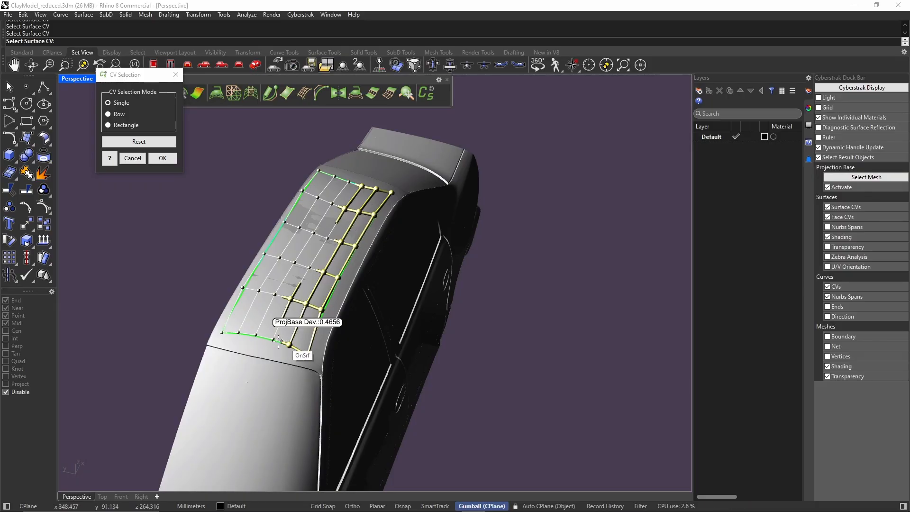
click(280, 340)
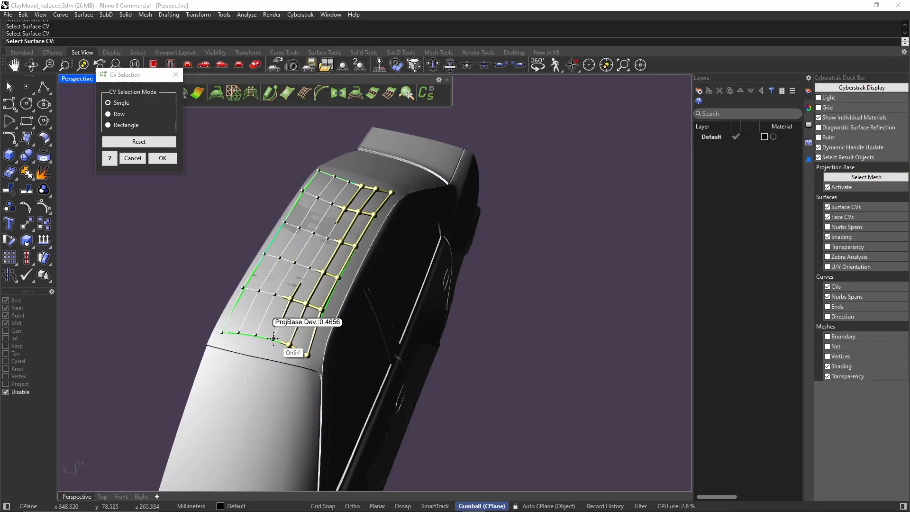
click(163, 159)
drag(324, 269, 326, 266)
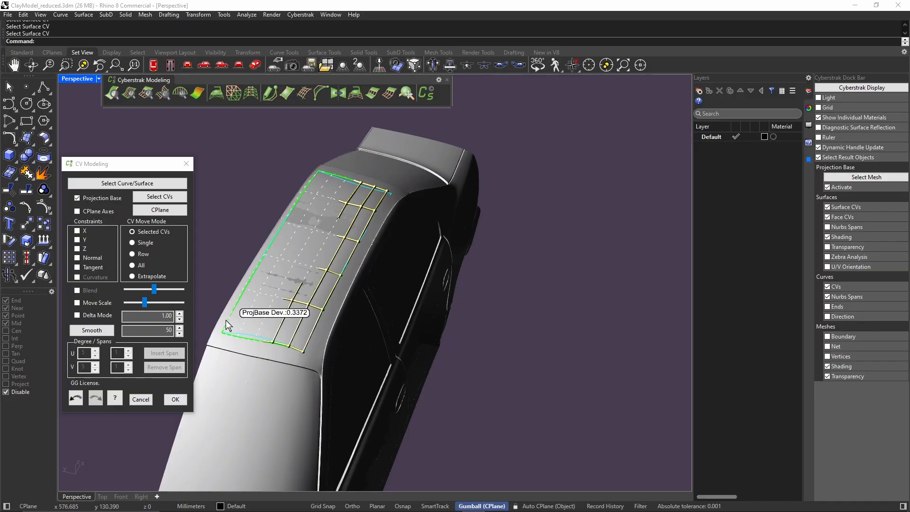
Replace the CV selection with the two lengthwise rows nearest the car's centreline, move them slightly toward the centreline and accept the modelling
click(159, 198)
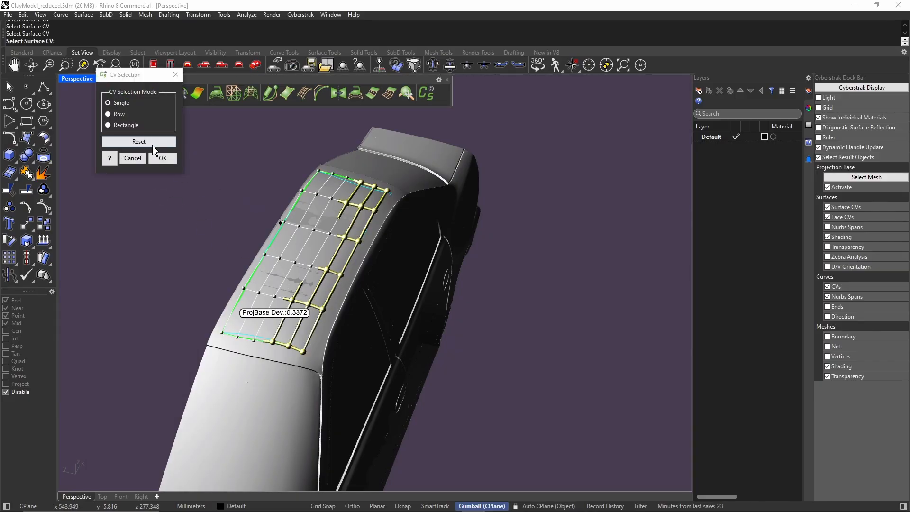
click(119, 116)
click(304, 207)
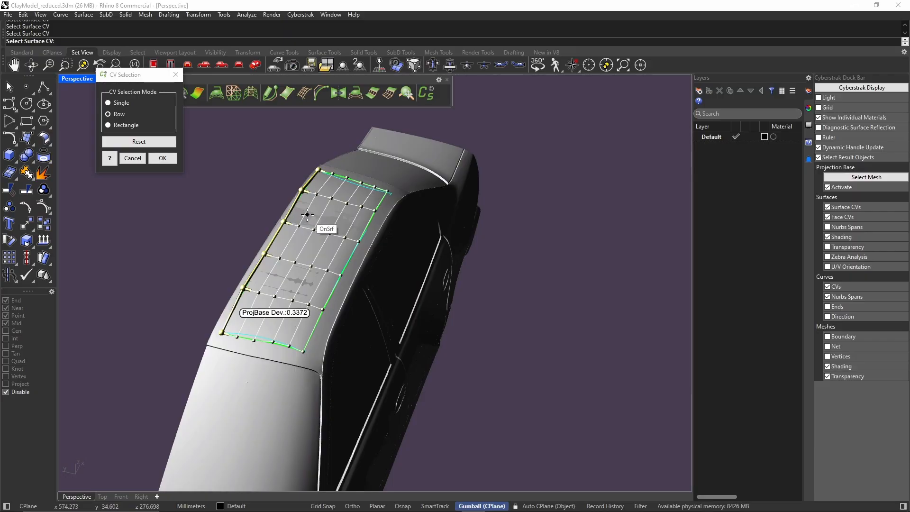
click(162, 158)
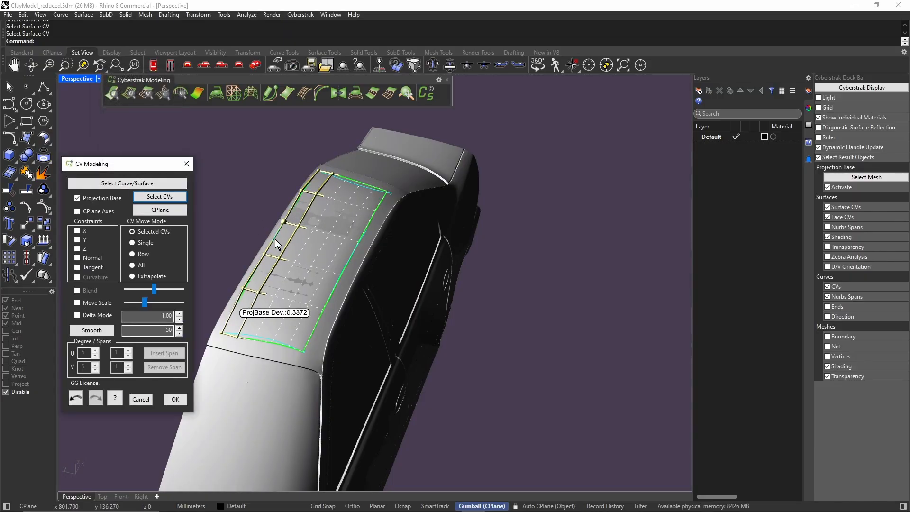
drag(273, 239, 269, 237)
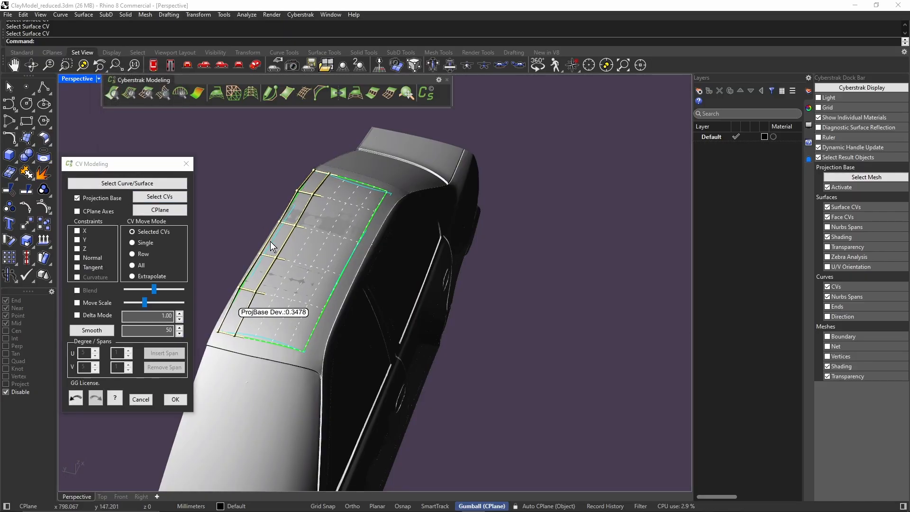
right_drag(284, 275, 311, 307)
click(174, 399)
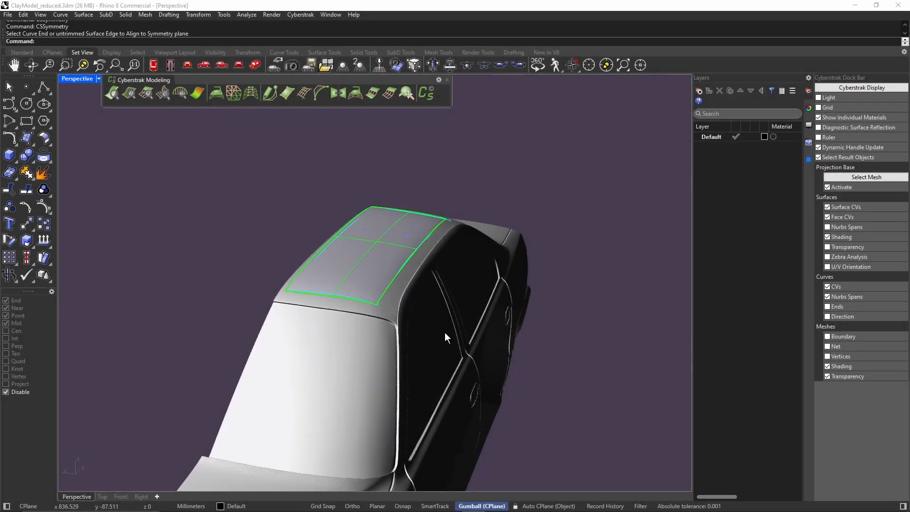
Try to align the roof surface's centreline edge to symmetry plane Y = 0 with Position continuity and a plane distance of 0.50
right_drag(414, 311, 366, 248)
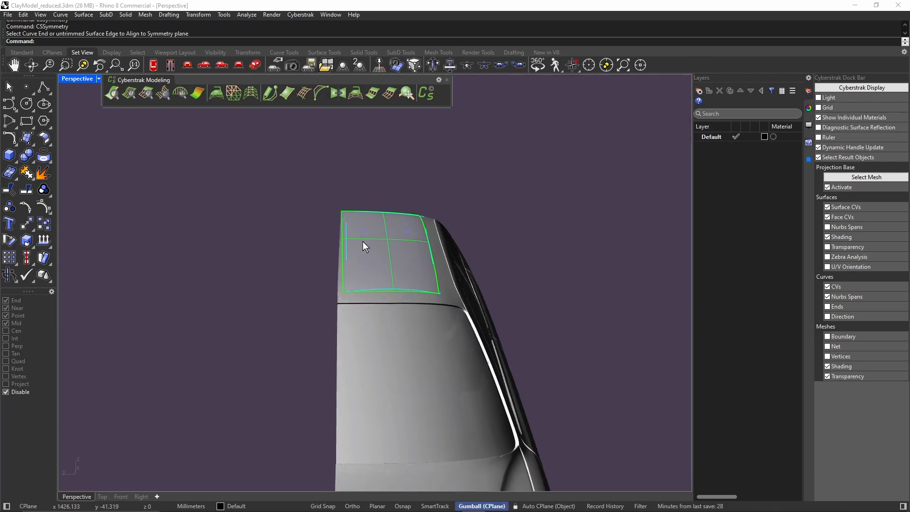
right_drag(363, 297, 360, 295)
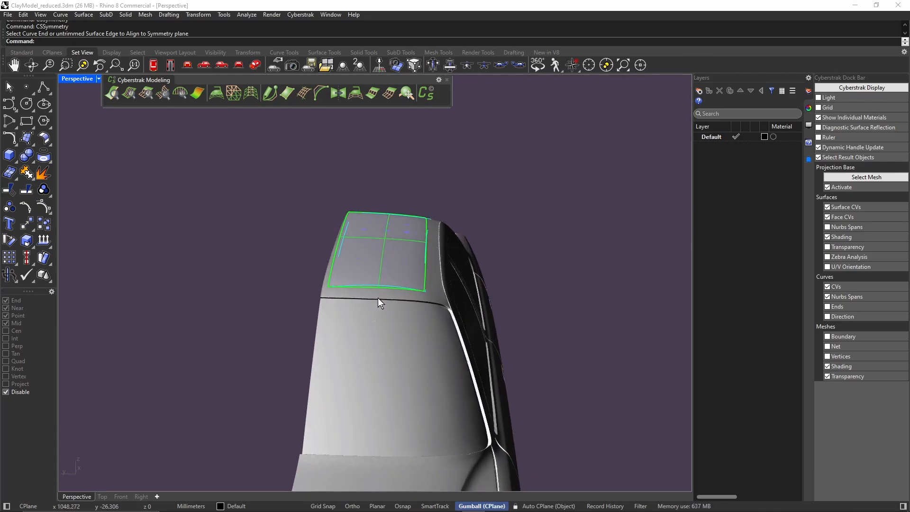
right_drag(378, 297, 371, 297)
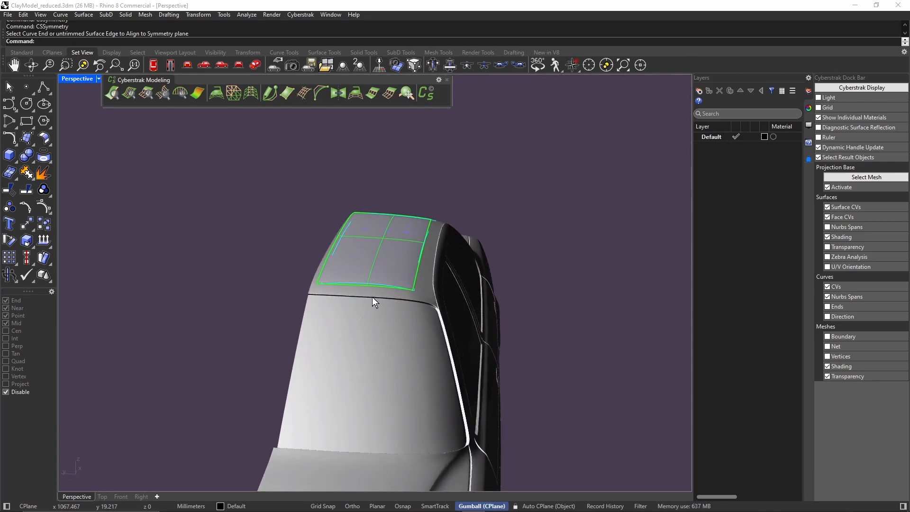
click(334, 88)
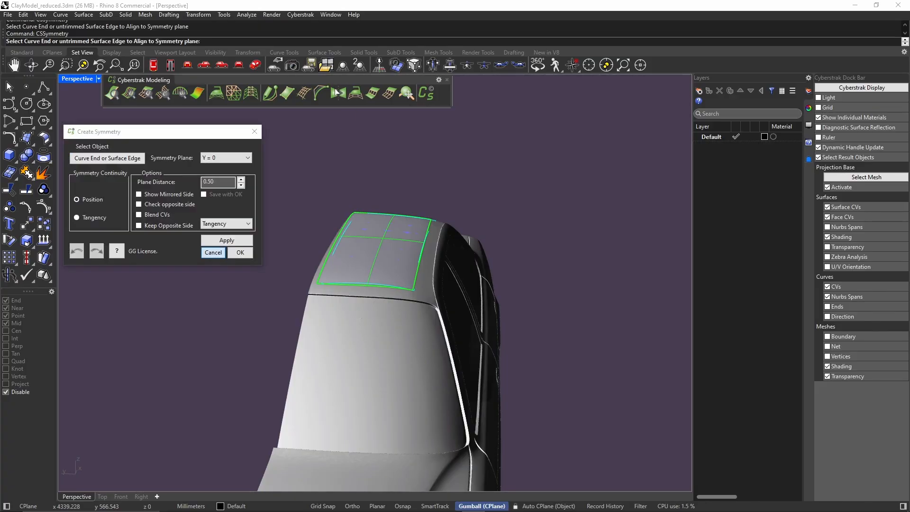
click(371, 238)
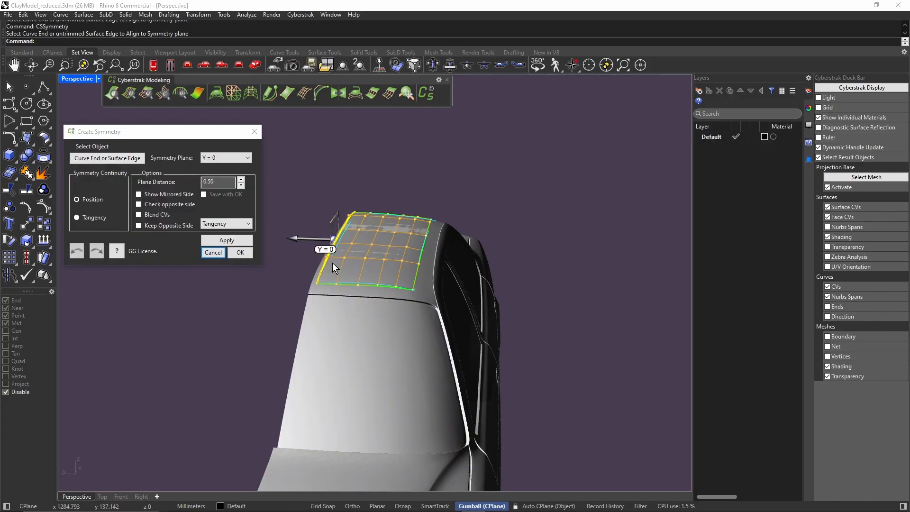
right_drag(346, 287, 340, 256)
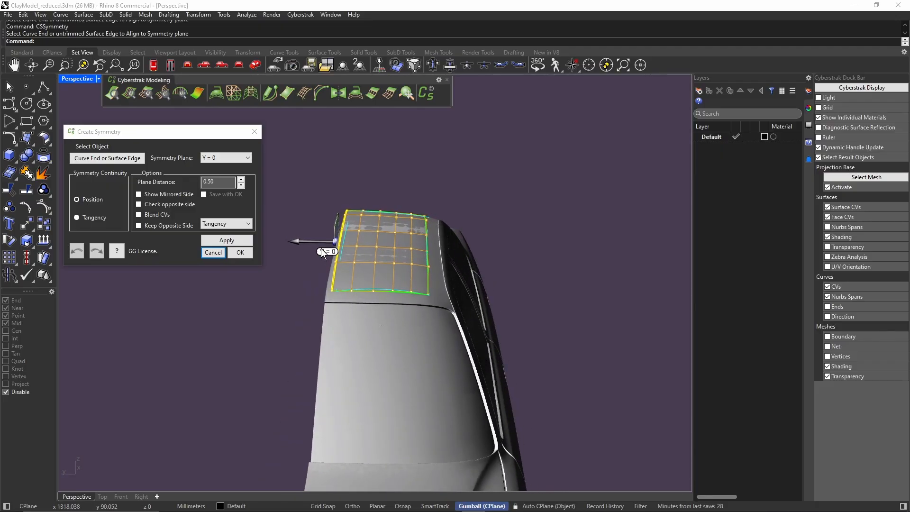
click(226, 240)
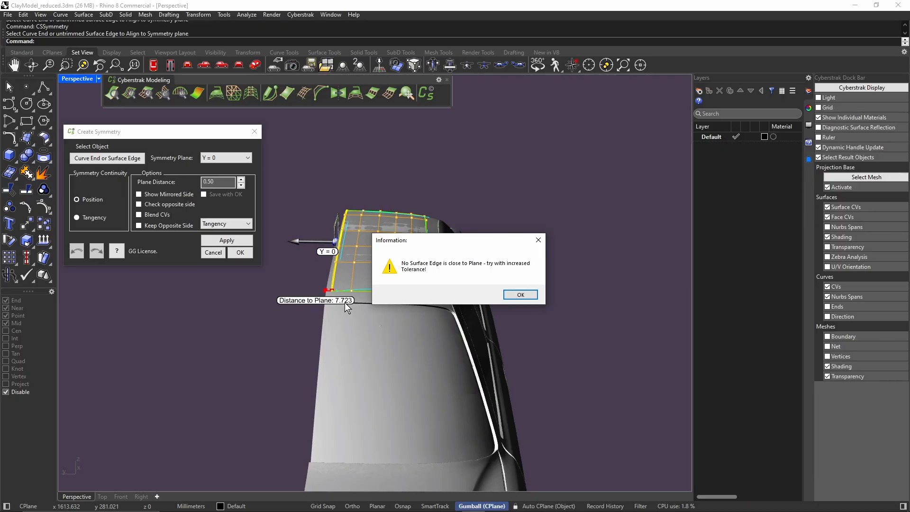
click(519, 295)
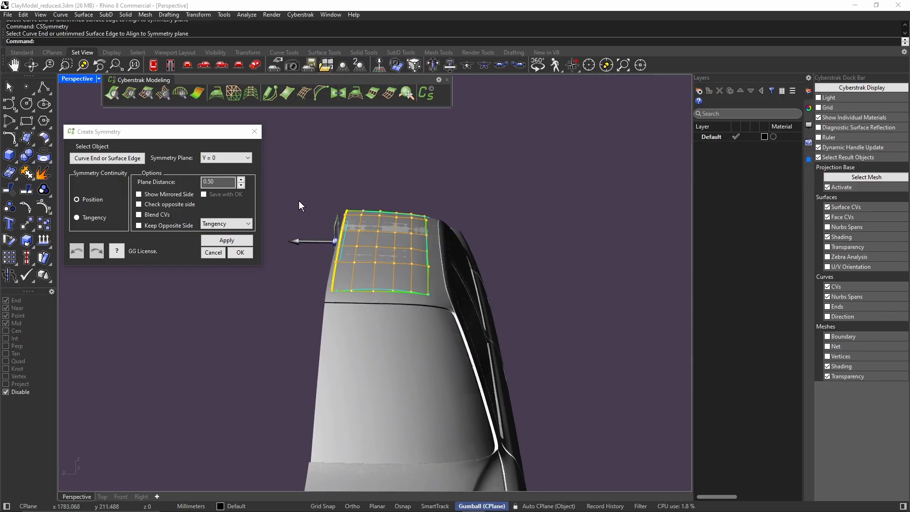
Set the plane distance to 8 and apply the symmetry to the roof surface with Position and additionally with Tangency continuity
click(219, 182)
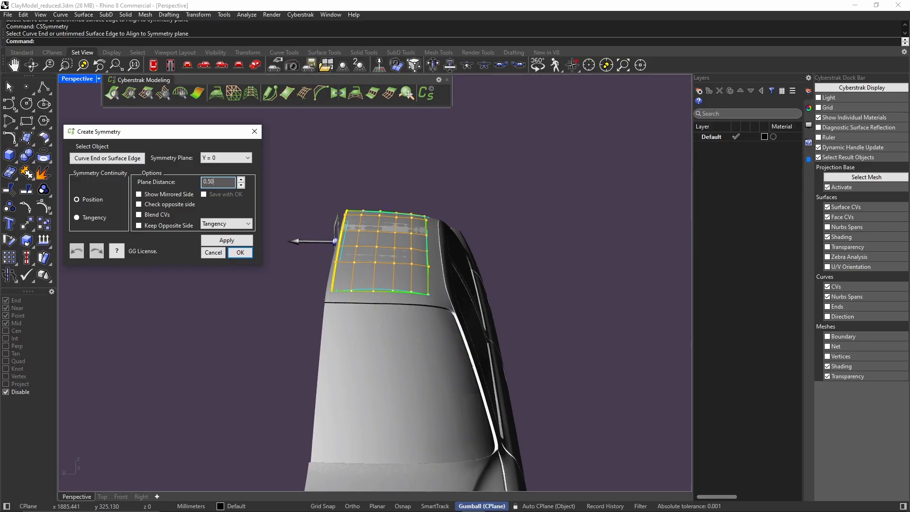
click(230, 245)
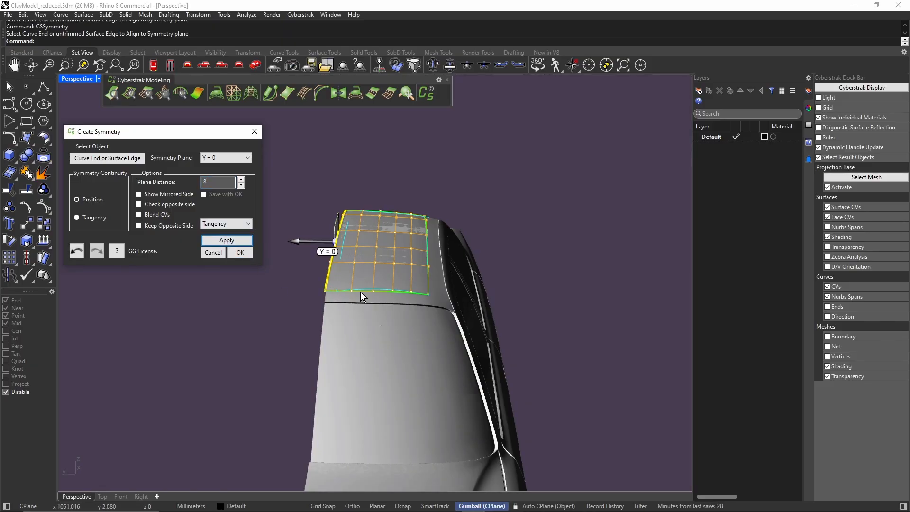
right_drag(362, 295, 300, 247)
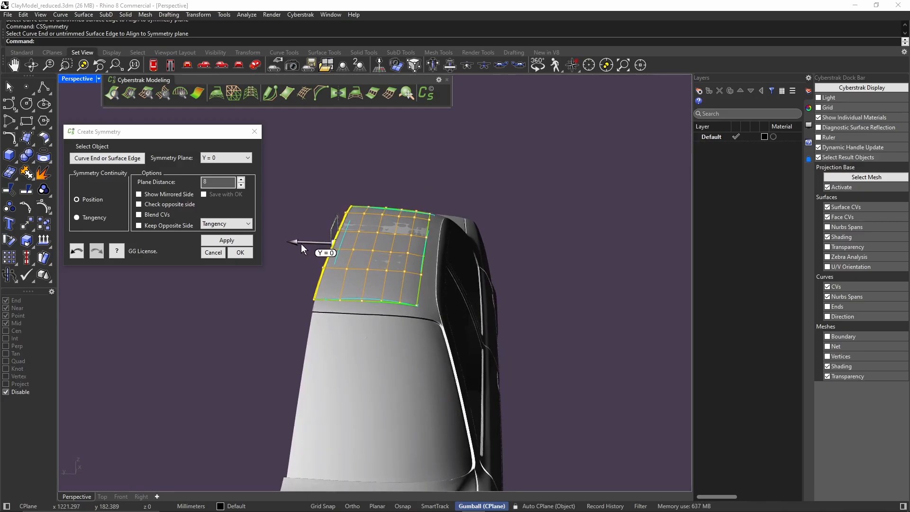
click(91, 219)
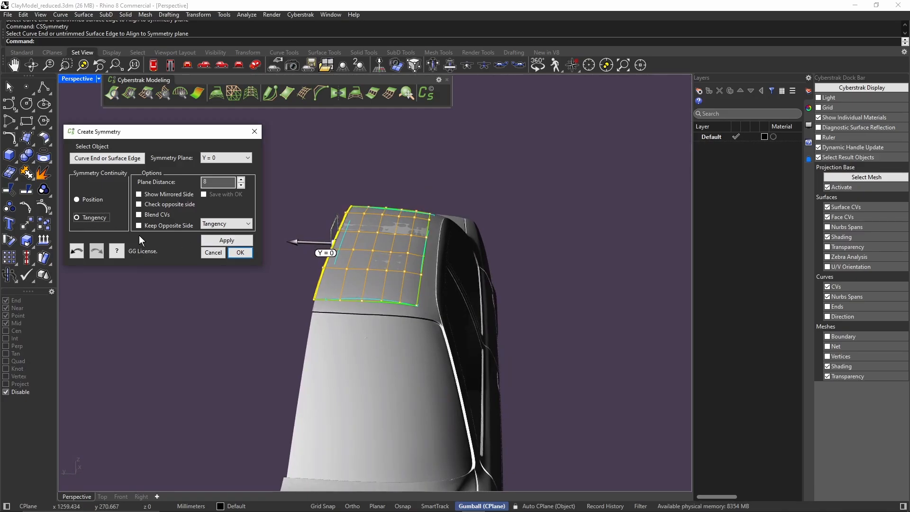
click(228, 242)
right_drag(339, 303, 419, 293)
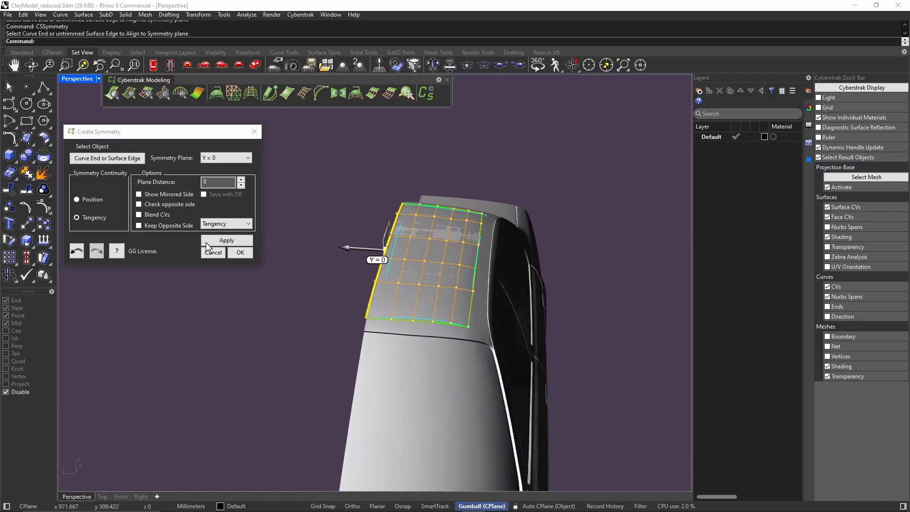
Show the mirrored side of the roof surface and save it together with the symmetry result
click(139, 194)
right_drag(367, 300, 415, 287)
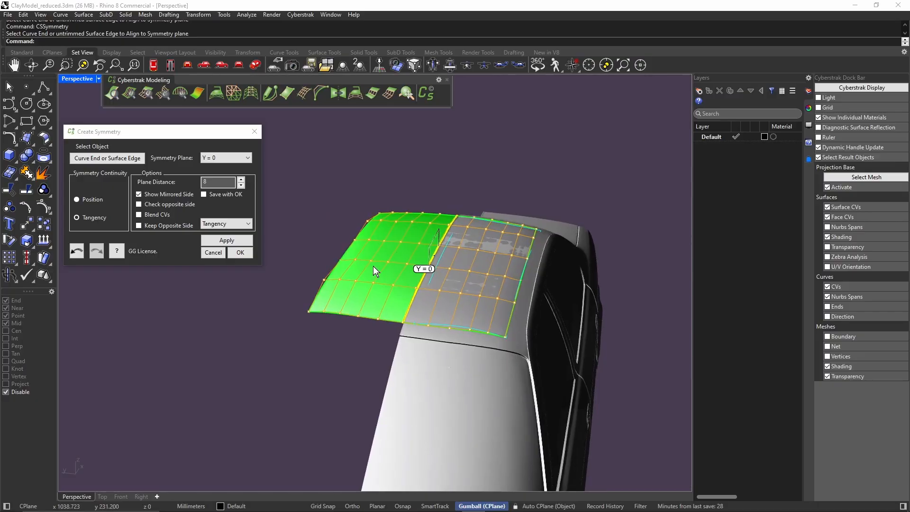
mouse_move(361, 272)
right_down()
mouse_move(393, 269)
mouse_move(373, 269)
right_up()
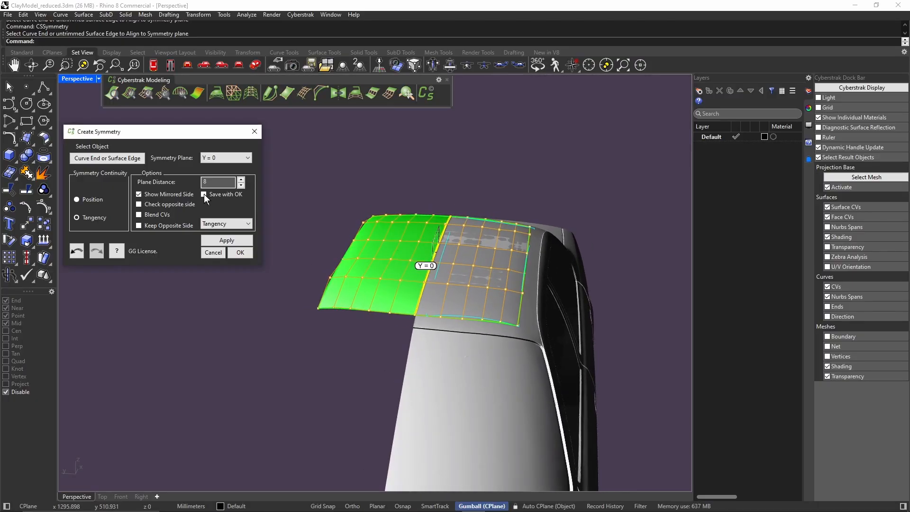
click(239, 252)
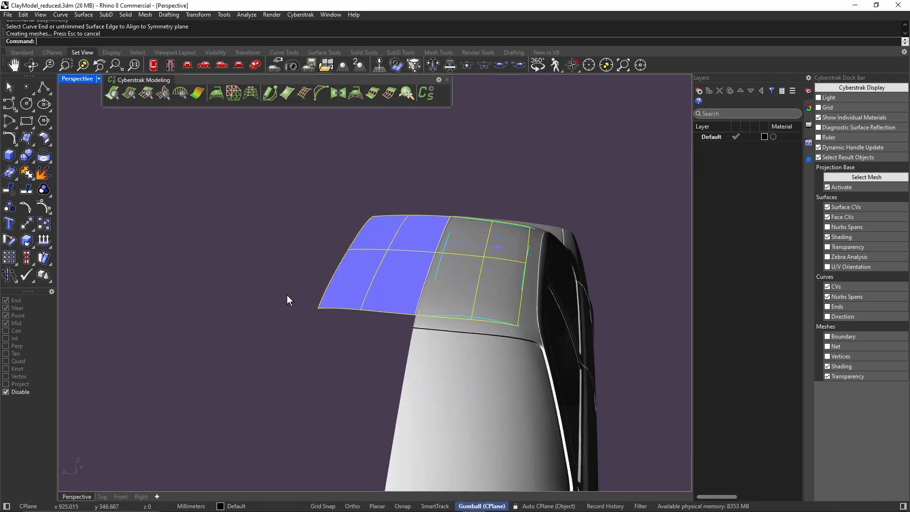
mouse_move(284, 300)
right_down()
mouse_move(374, 390)
mouse_move(299, 336)
mouse_move(351, 359)
mouse_move(331, 340)
right_up()
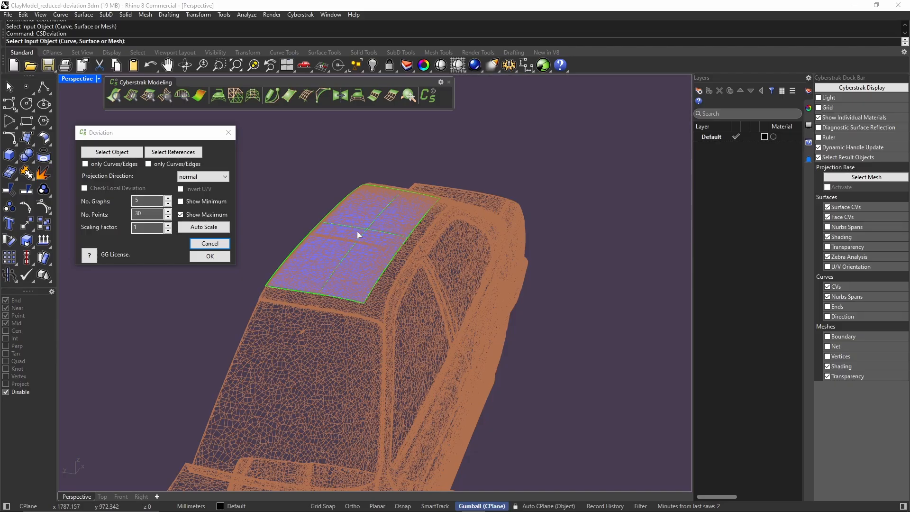
Analyse the roof surface's deviation from the clay mesh along the normal direction and auto-scale the deviation graphs
click(363, 231)
click(398, 255)
click(417, 283)
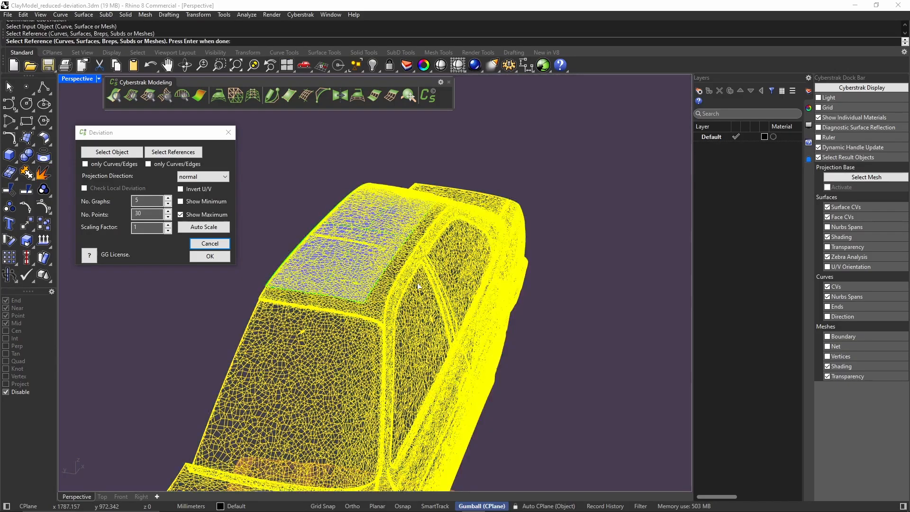
right_click(418, 282)
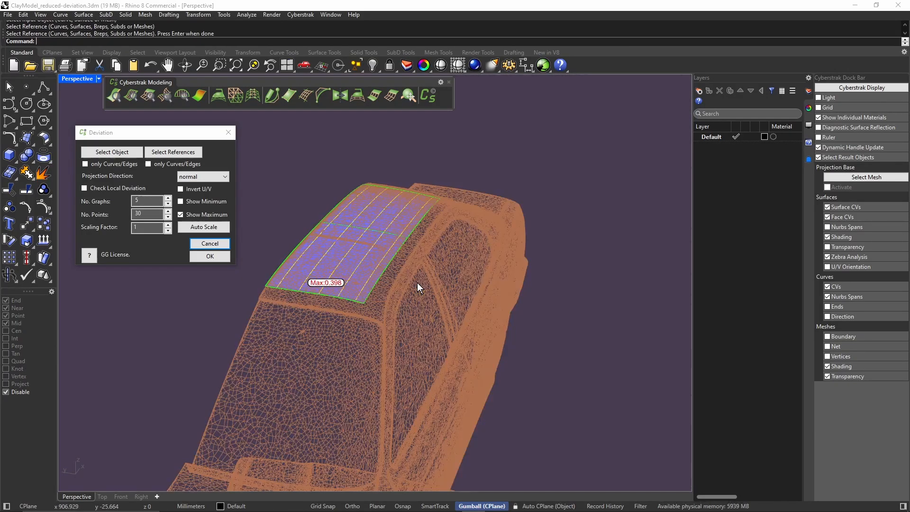
click(194, 230)
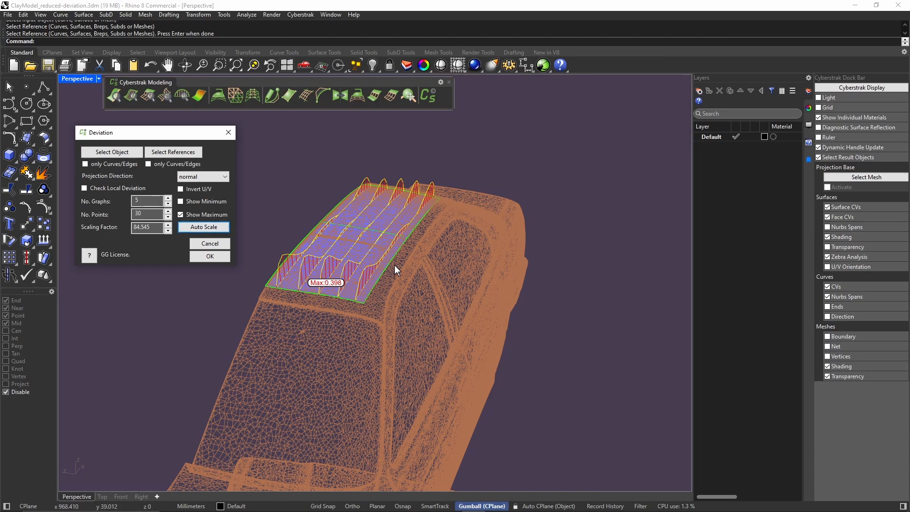
mouse_move(425, 333)
right_down()
mouse_move(371, 308)
mouse_move(419, 335)
right_up()
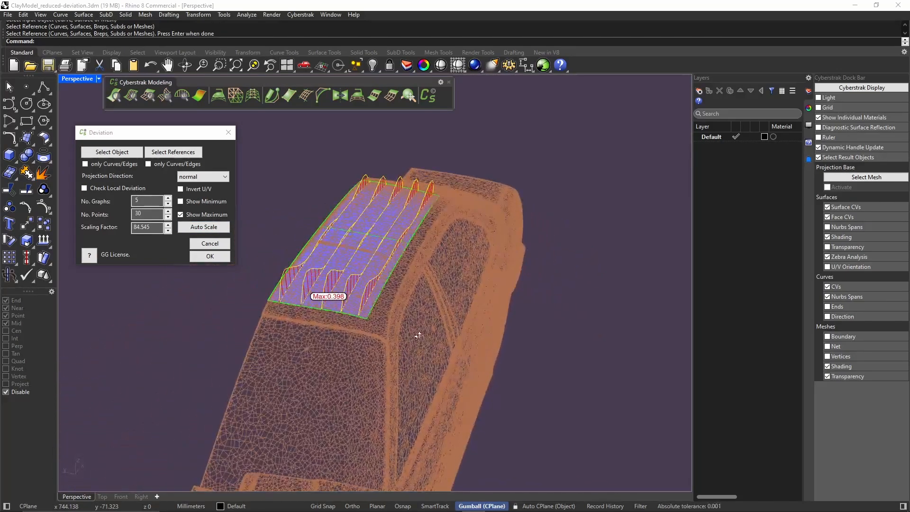
Enable the local deviation check, probe a spot near the middle of the roof surface and accept the analysis
click(84, 189)
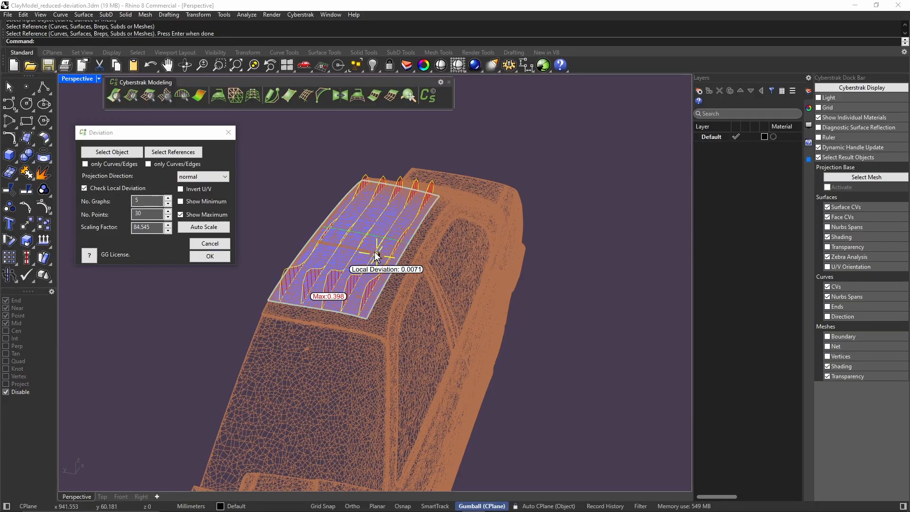
click(322, 252)
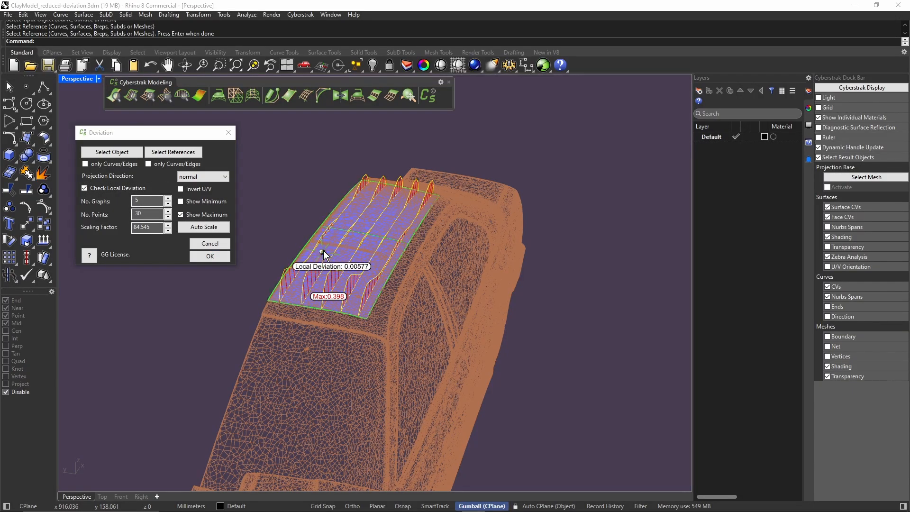
click(209, 256)
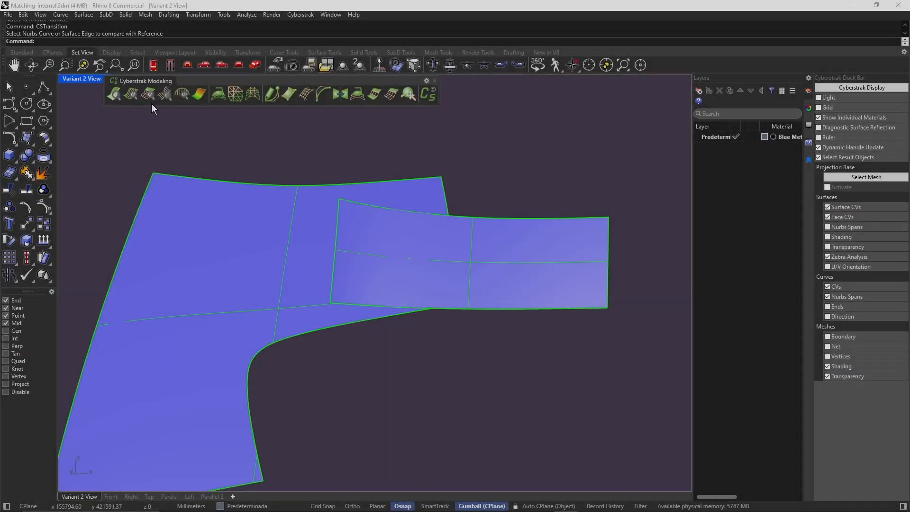
Analyse the transition from the narrow surface's inner end edge to the large surface for Position and for Tangency, and accept it
click(148, 94)
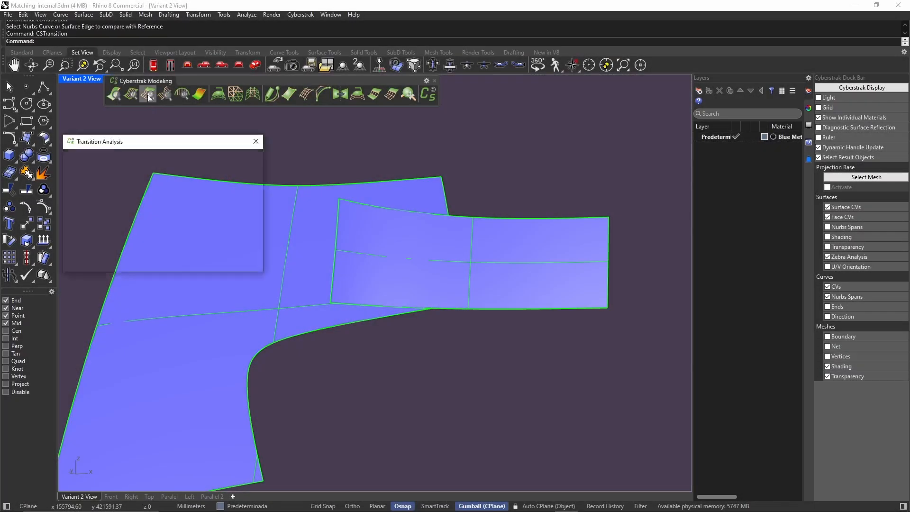
click(333, 265)
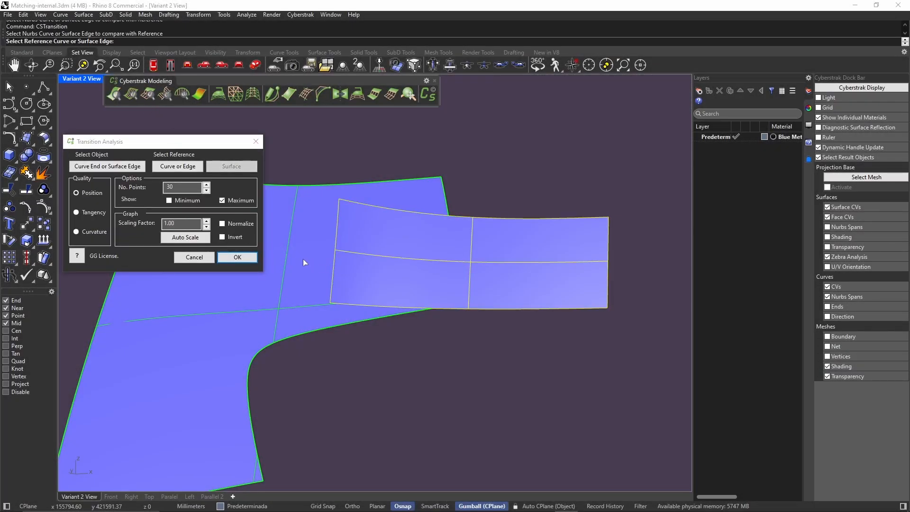
right_click(304, 259)
click(297, 248)
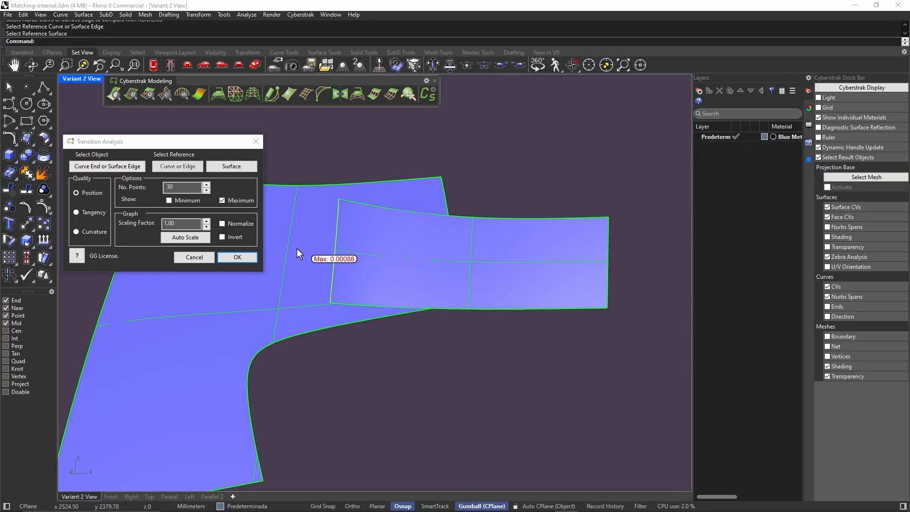
mouse_move(323, 325)
right_down()
mouse_move(389, 291)
mouse_move(324, 323)
mouse_move(345, 338)
mouse_move(388, 346)
mouse_move(335, 335)
right_up()
click(95, 213)
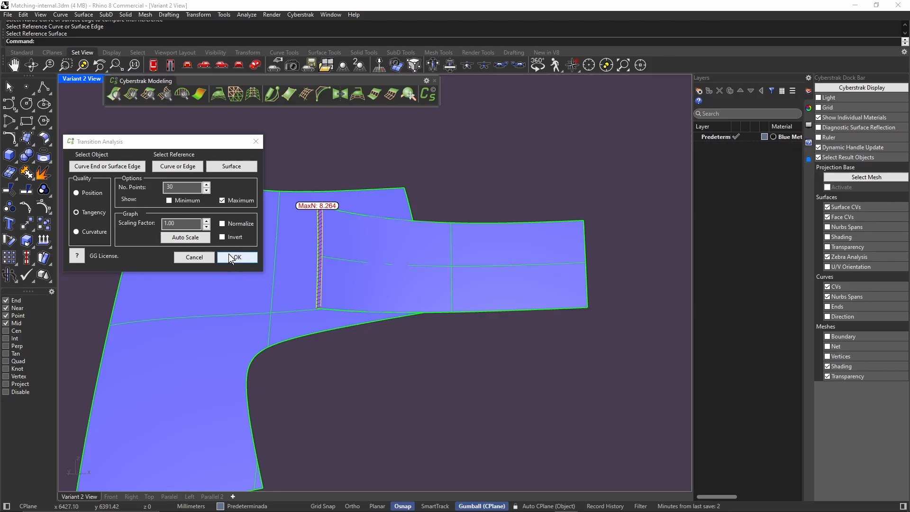
click(232, 259)
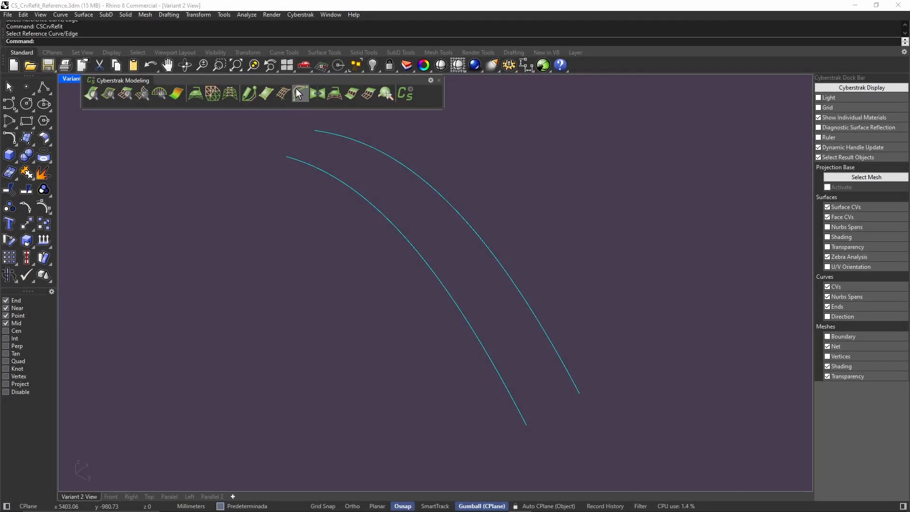
Refit the upper curve with its parametrization taken from the lower reference curve and show the deviation
click(296, 89)
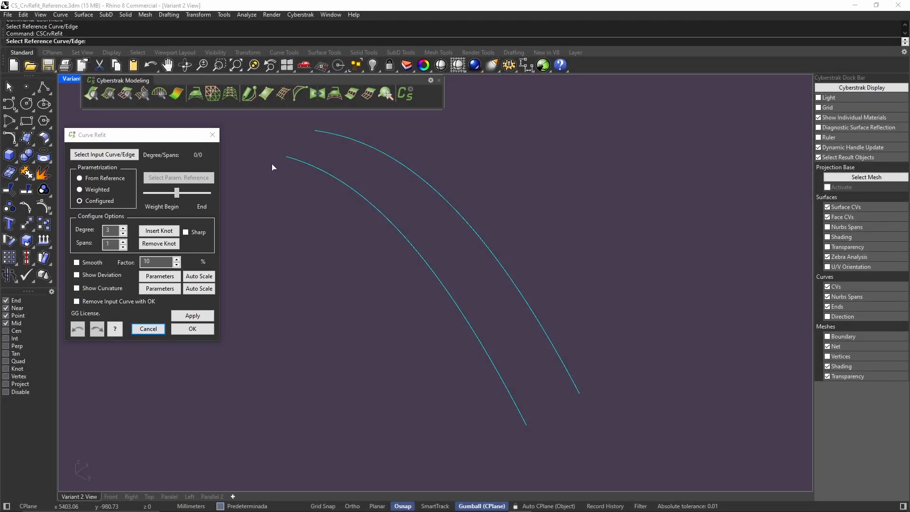
click(436, 192)
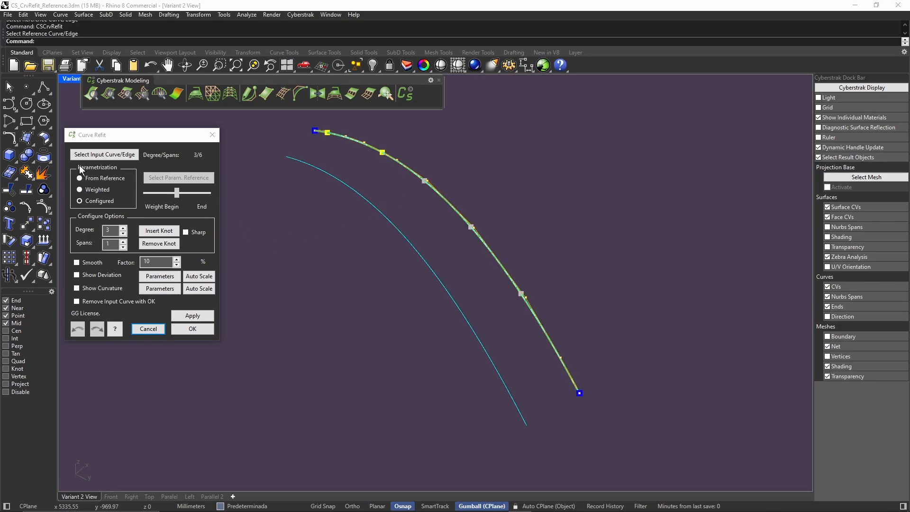
click(100, 179)
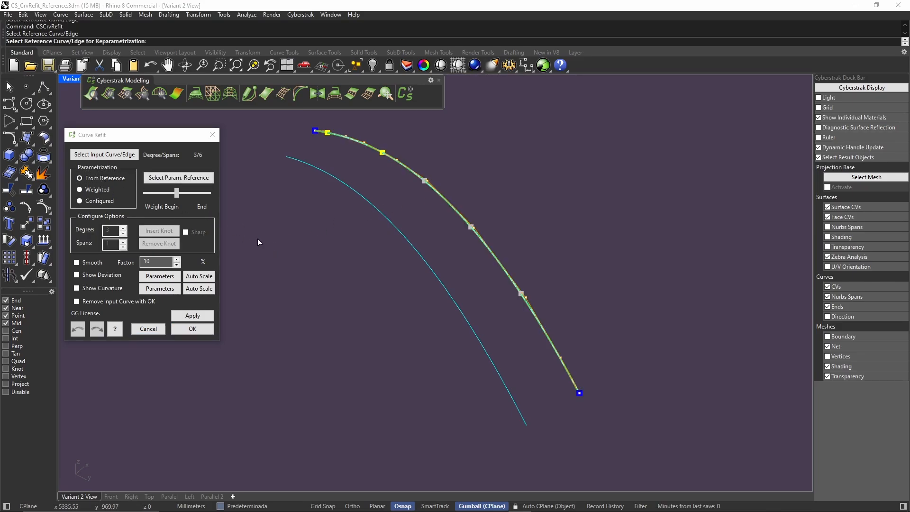
click(414, 254)
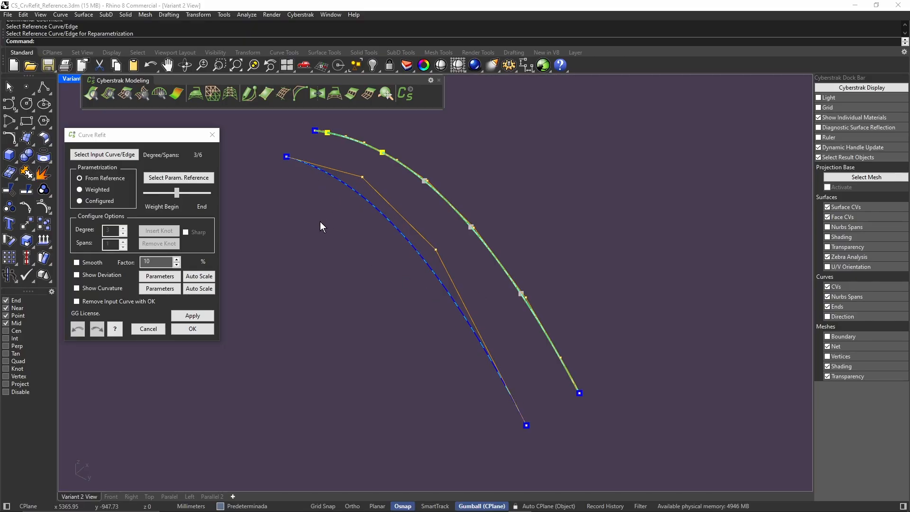
click(193, 316)
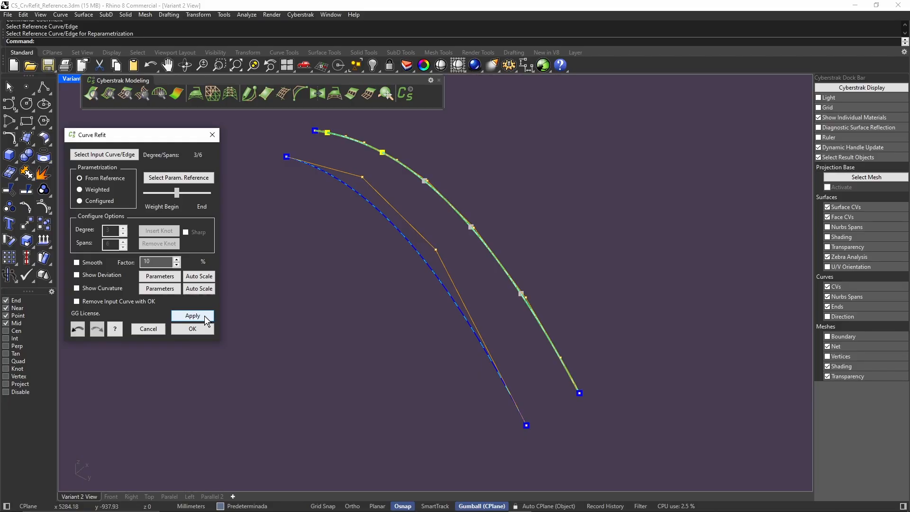
click(102, 280)
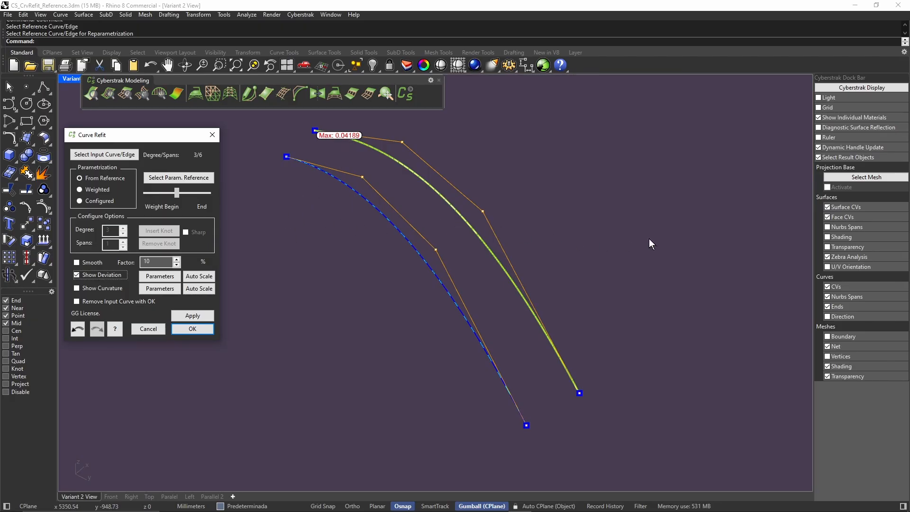
Display the ruler with its origin snapped to the lower end of the reference curve, and accept the curve refit
click(818, 137)
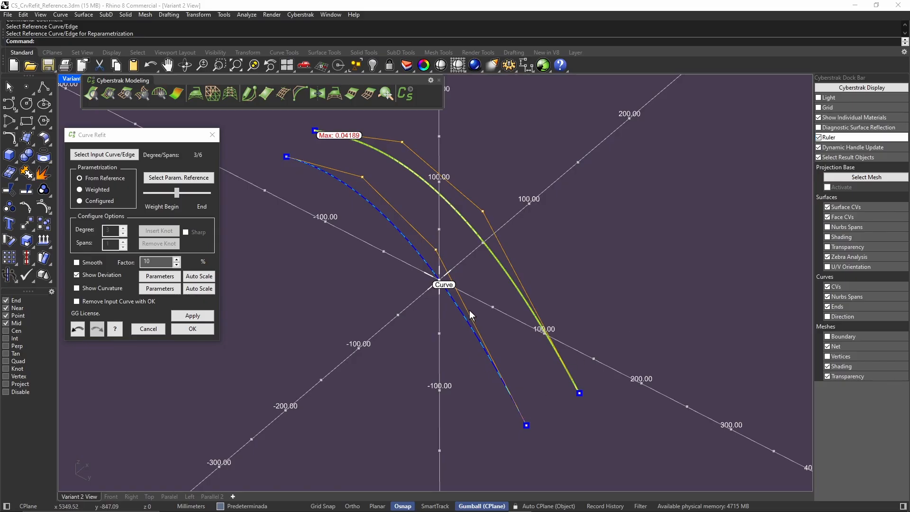
drag(439, 280, 527, 427)
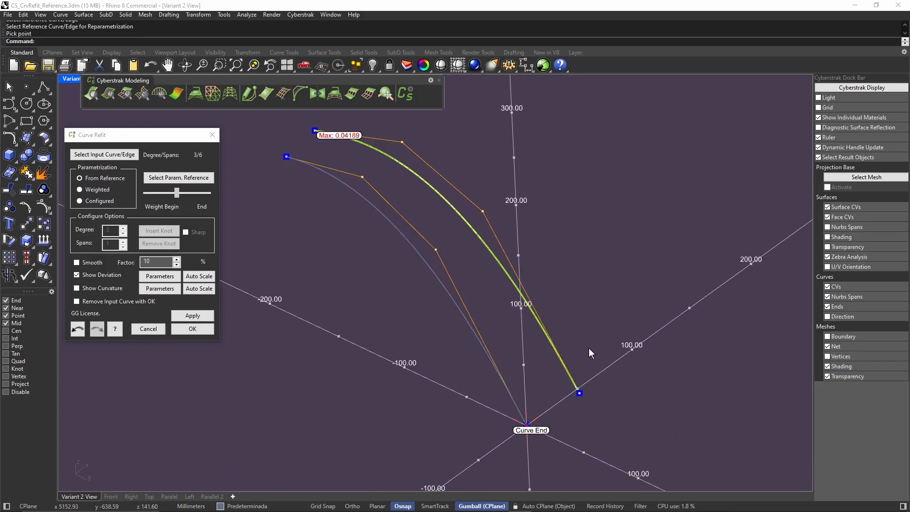
right_drag(588, 349, 649, 319)
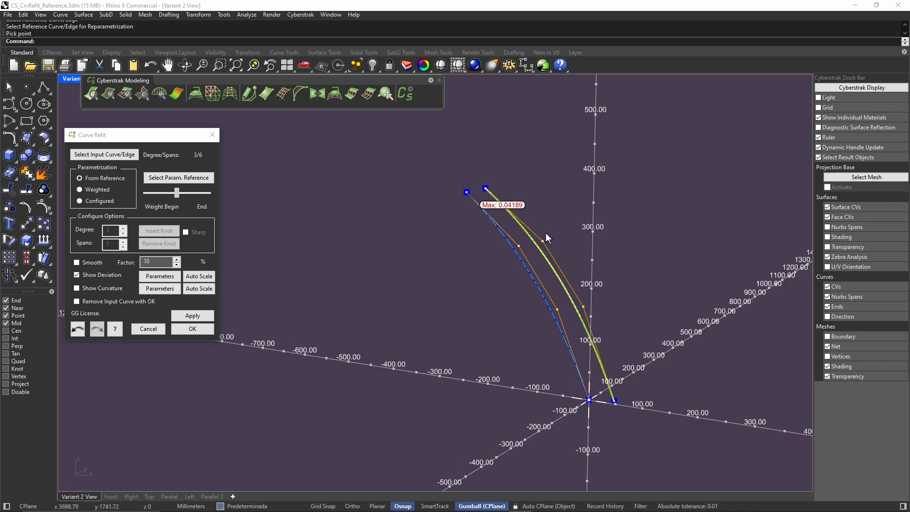
click(192, 330)
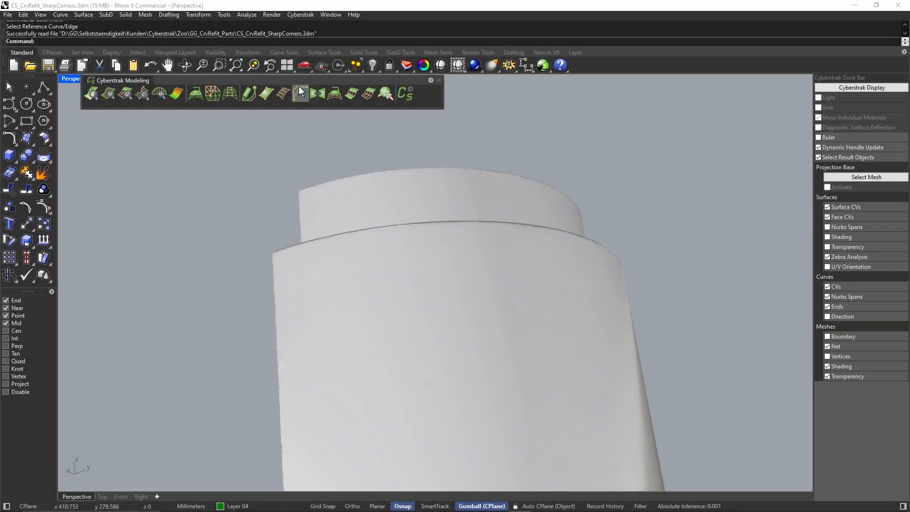
Create a dynamic Z section through the mesh at about Z 115.96 with the Section option enabled
click(300, 91)
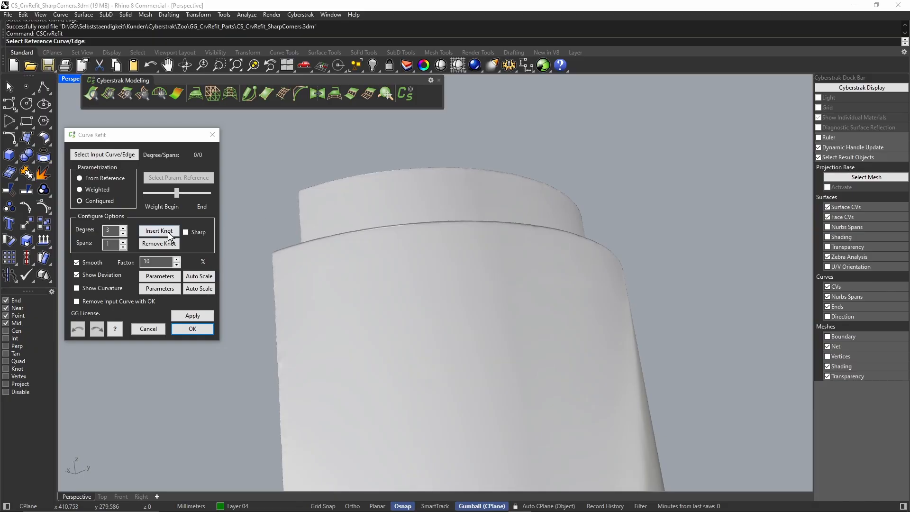
click(149, 328)
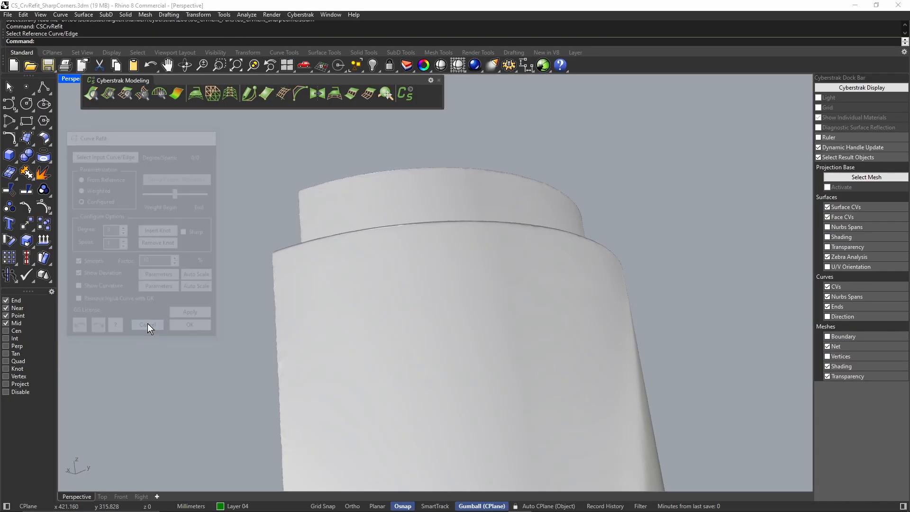
click(91, 93)
drag(526, 378, 517, 319)
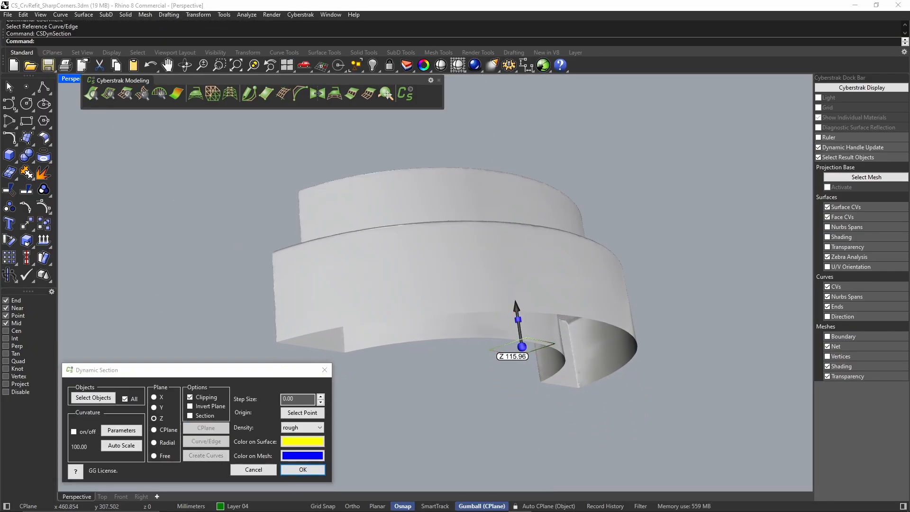
click(190, 415)
click(302, 469)
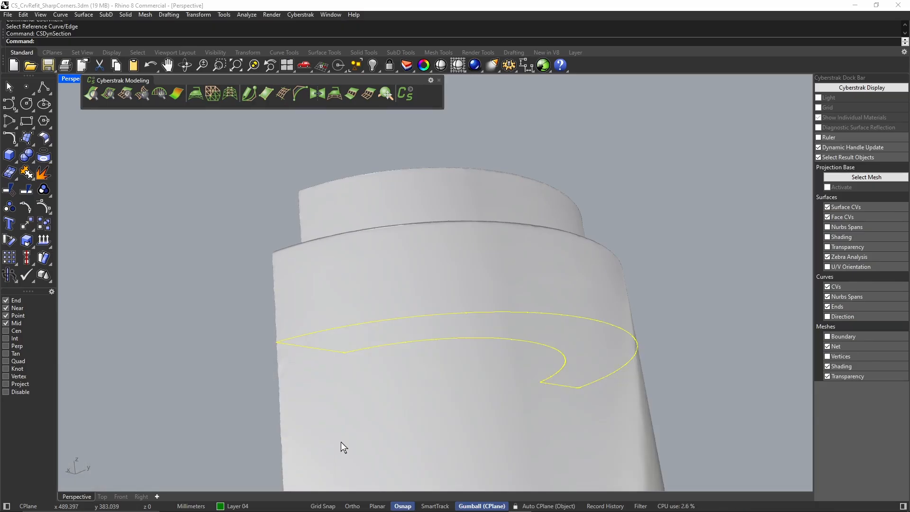
Hide the mesh so that only the section curve is left in view
click(414, 264)
click(373, 65)
right_drag(477, 319, 459, 290)
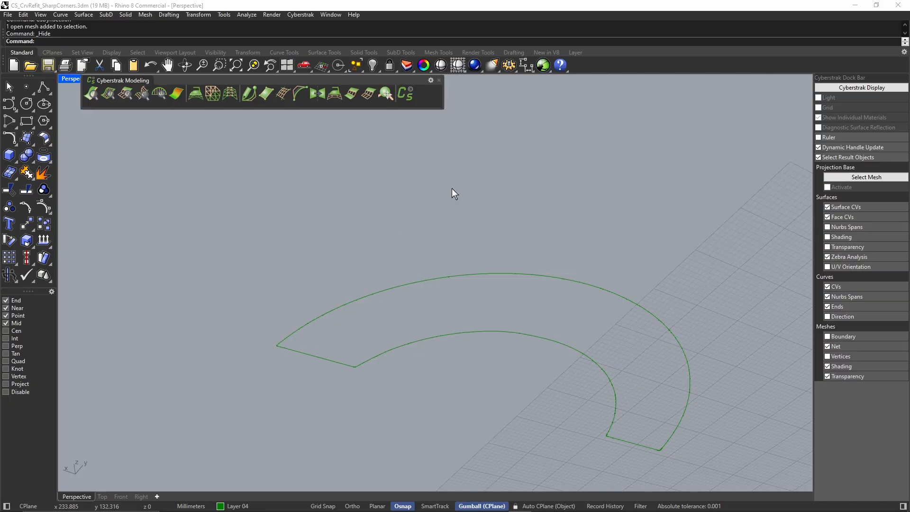
Load the closed section curve as the Curve Refit input and set the degree to 6 with 1 span
click(297, 93)
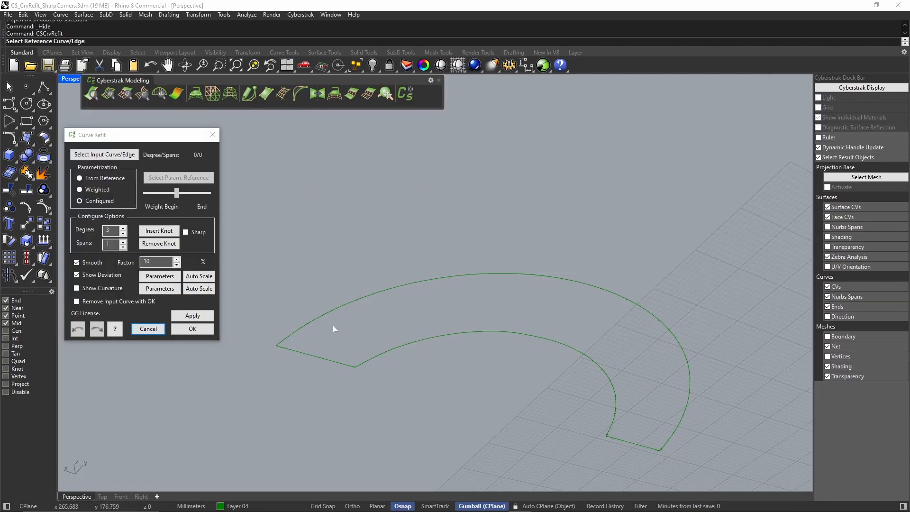
click(351, 301)
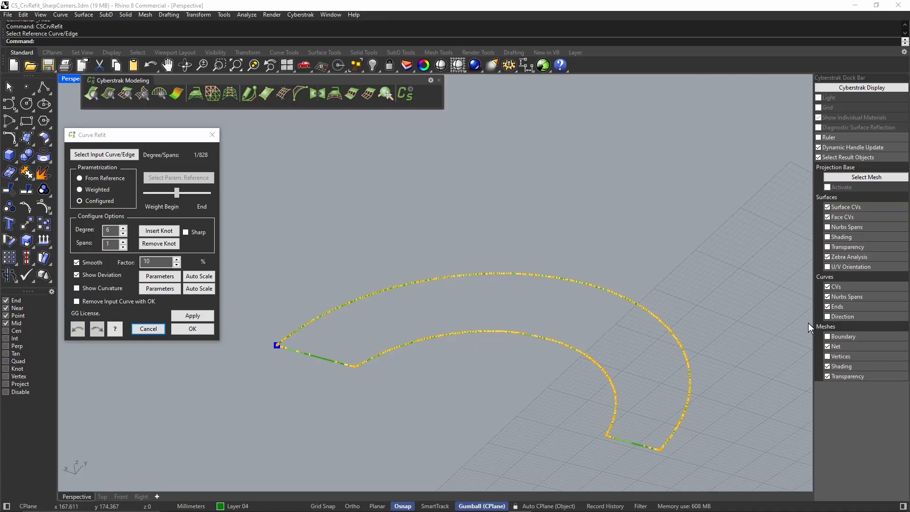
click(827, 307)
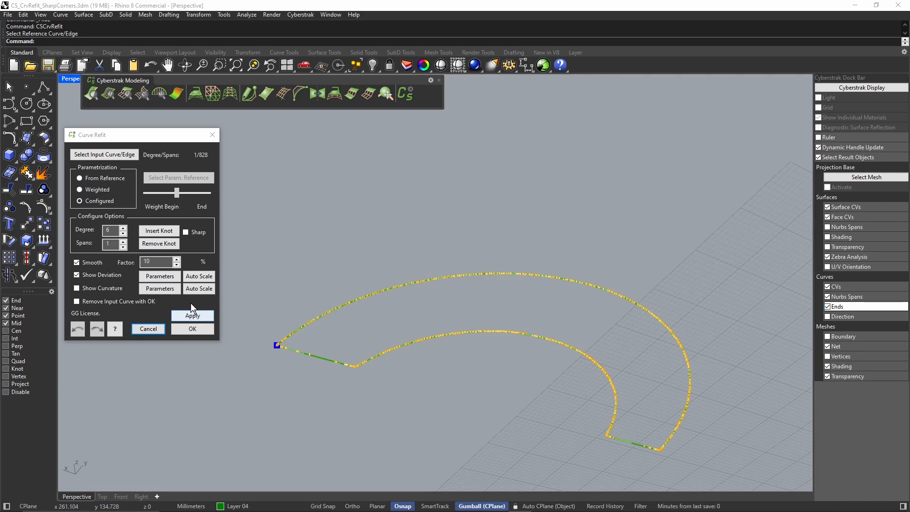
Insert sharp knots at the three remaining corners of the section curve: both corners of the far end and the near inner corner
click(185, 232)
click(159, 230)
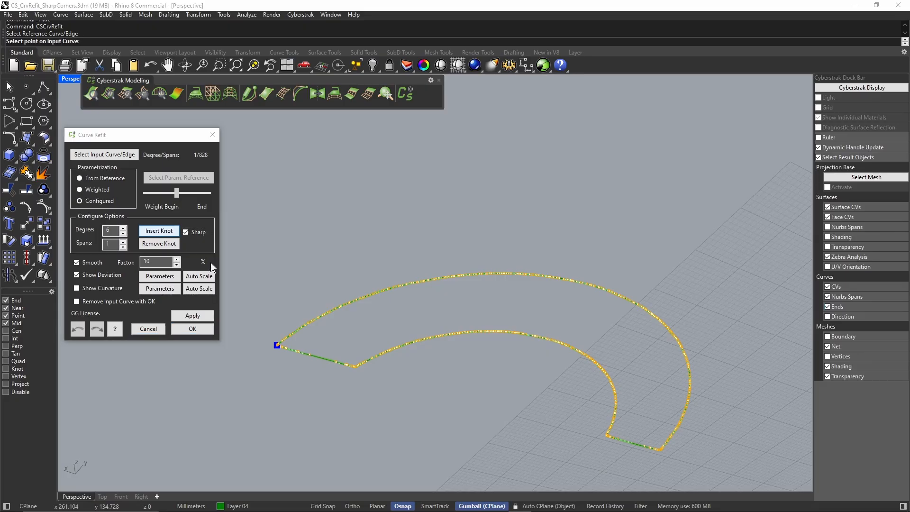
click(660, 450)
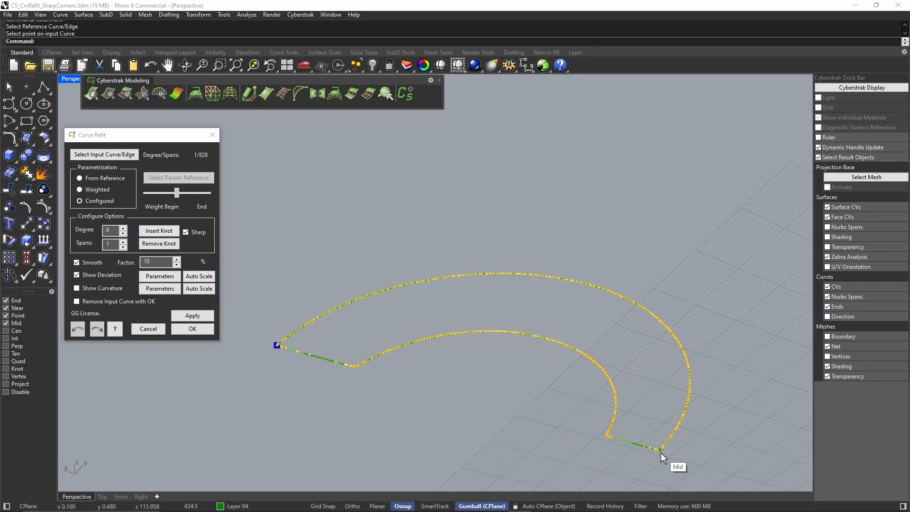
click(145, 233)
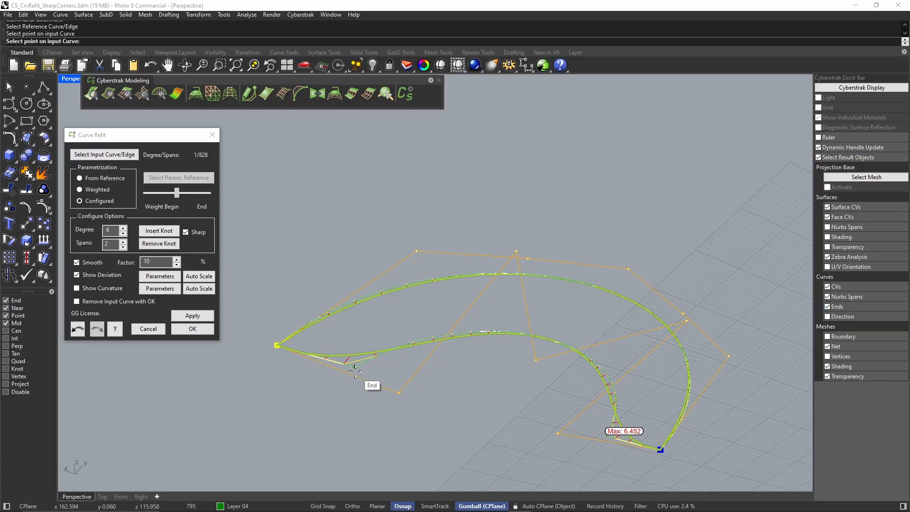
click(354, 371)
click(159, 231)
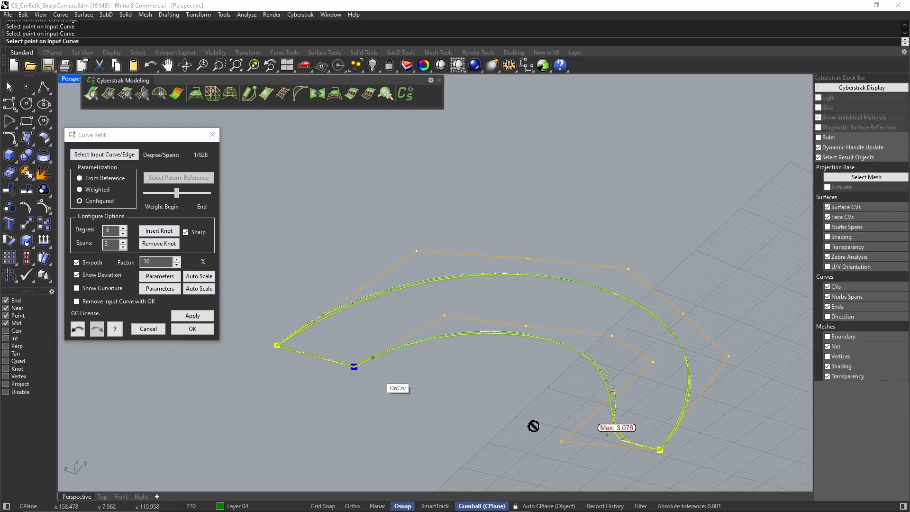
click(604, 440)
right_drag(593, 434, 567, 426)
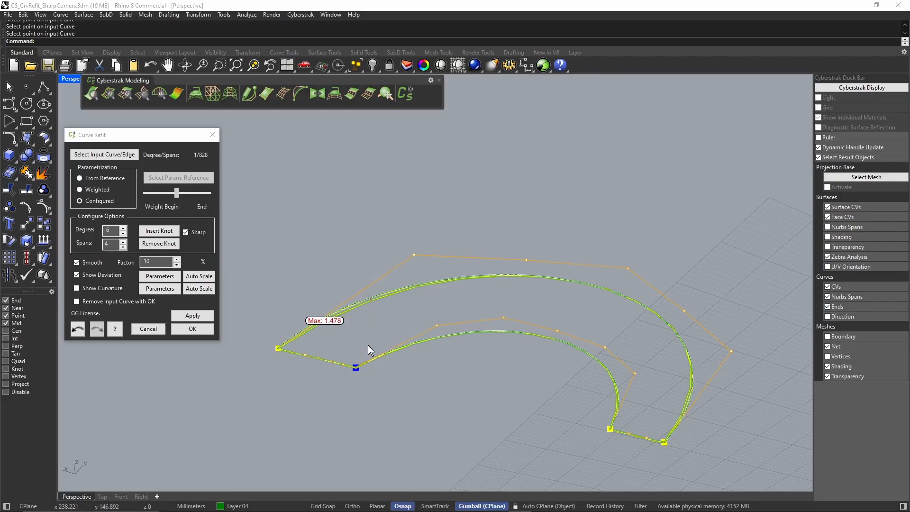
Toggle the ruler display on and off again, then accept the section curve's refit with its sharp corners
click(818, 138)
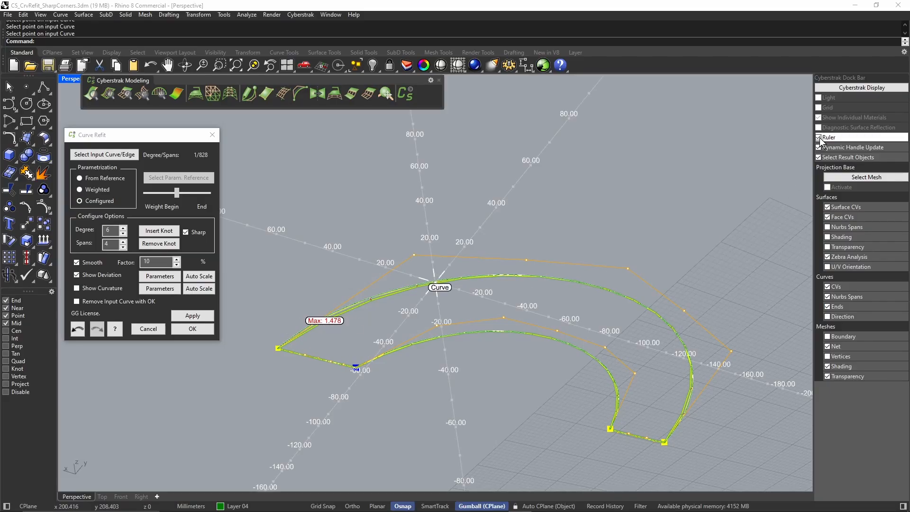
click(819, 138)
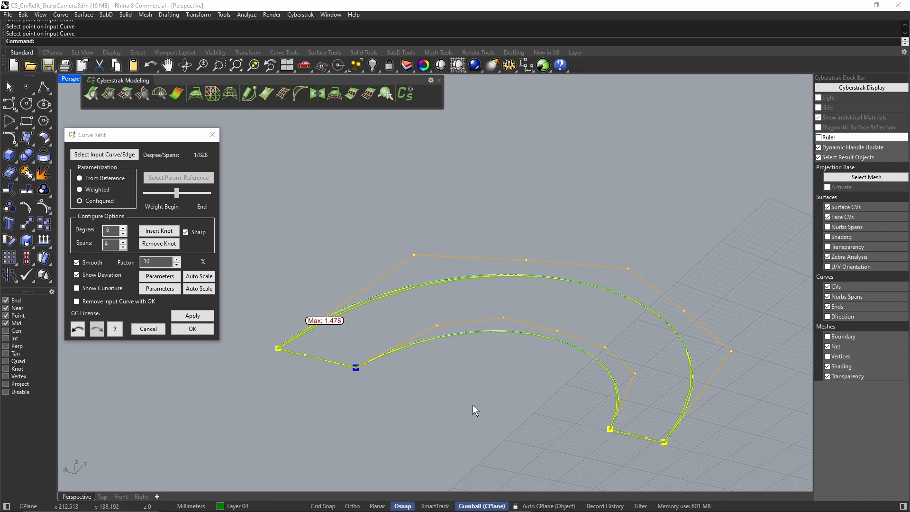
click(192, 328)
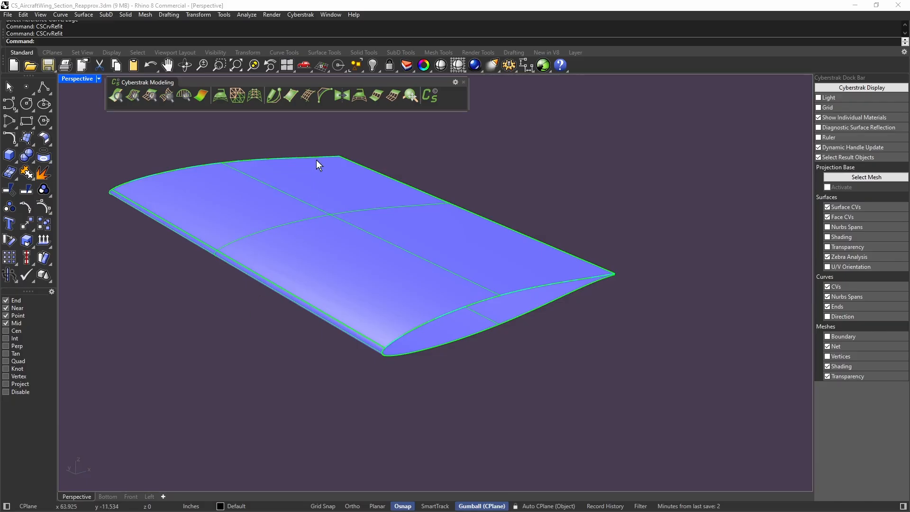
Create a Dynamic Section across the wing on the Y plane at about Y -20.5, with the Section option and curvature display enabled
click(325, 95)
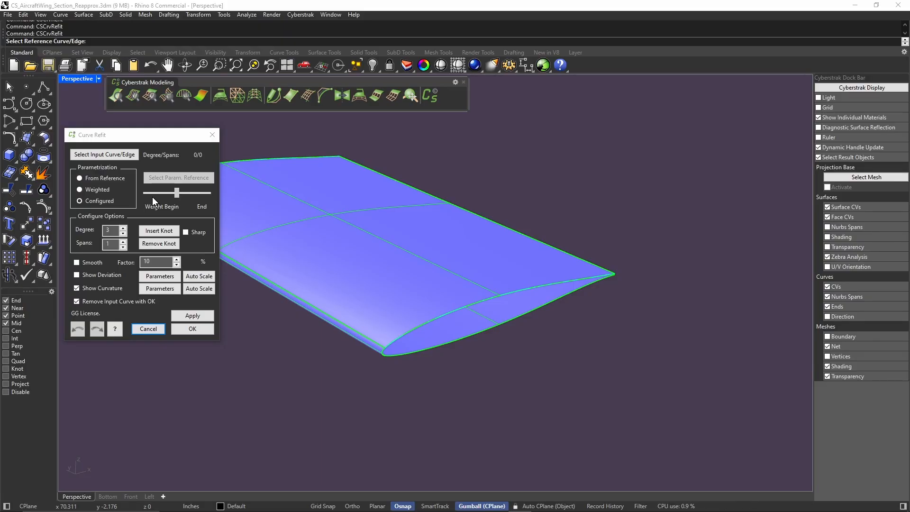
click(150, 329)
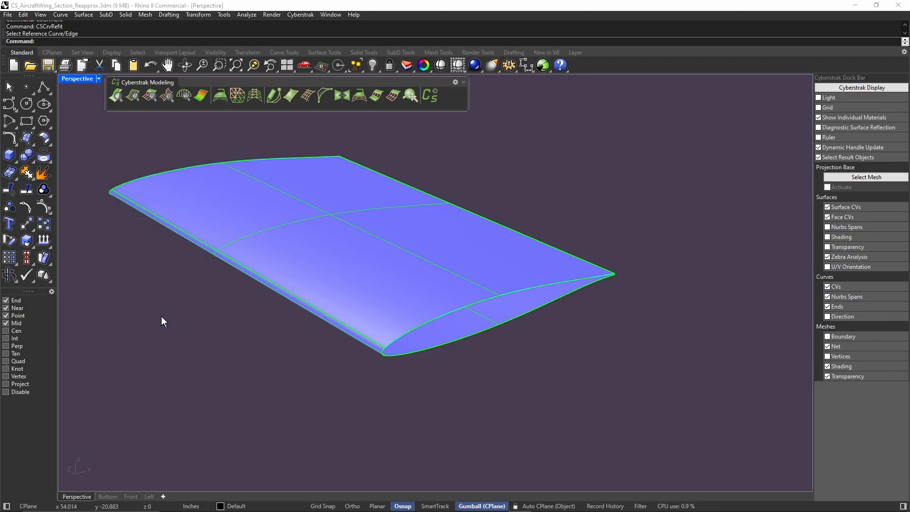
click(115, 97)
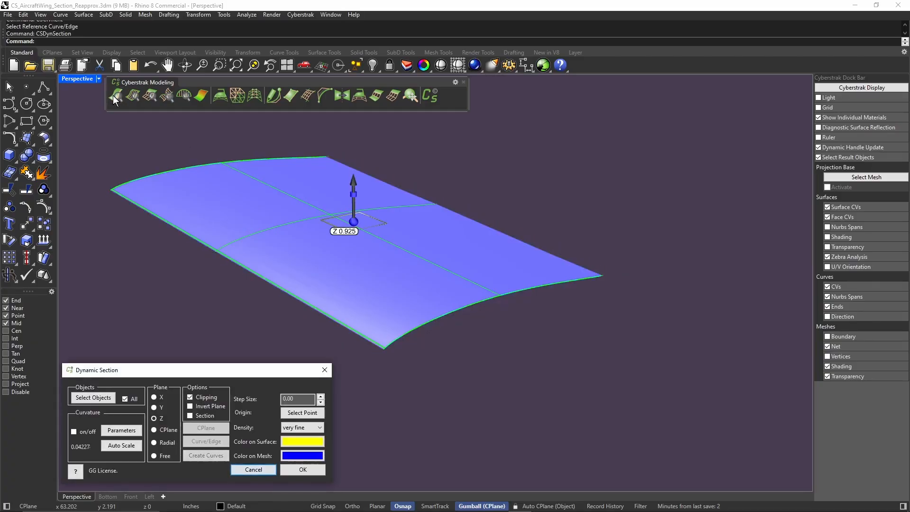
click(154, 408)
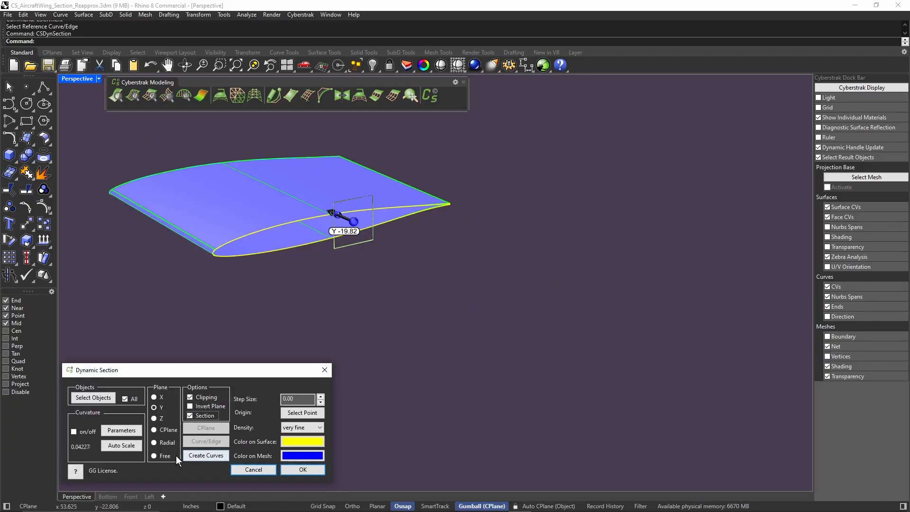
click(75, 432)
drag(355, 221, 370, 229)
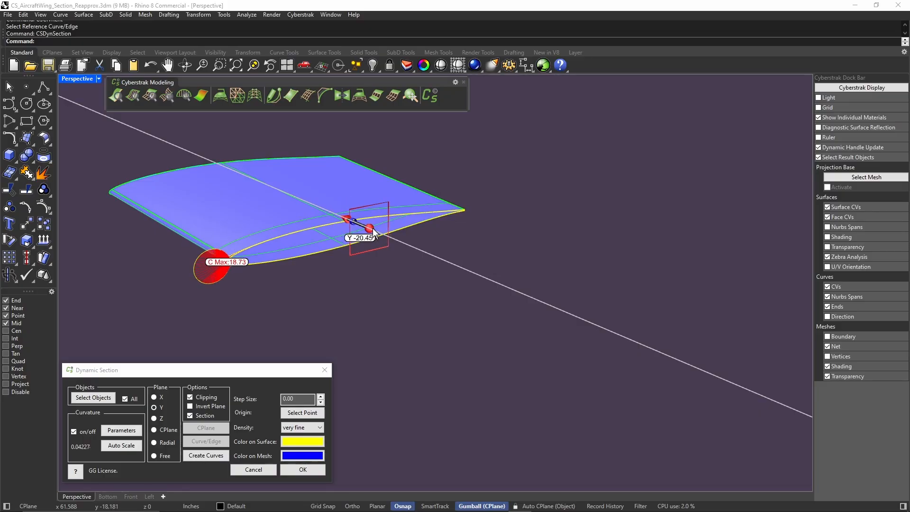
scroll(242, 254, up, 4)
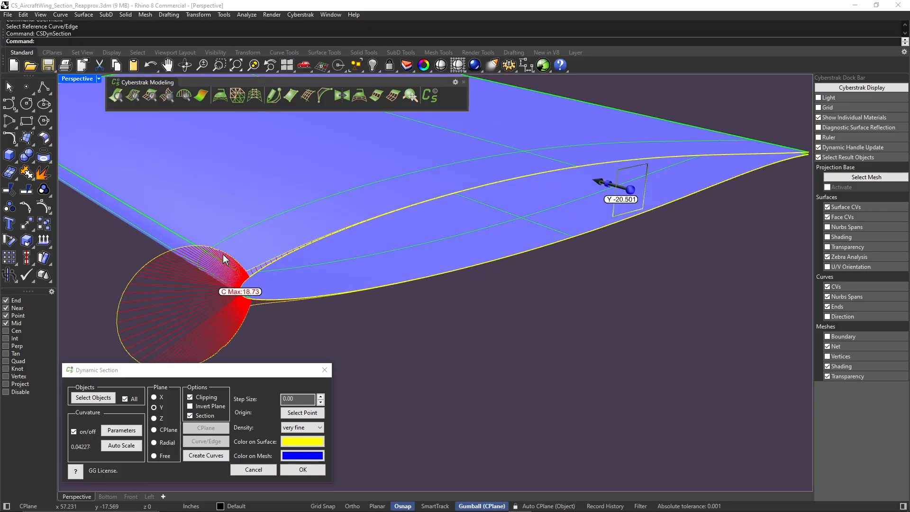
scroll(262, 264, down, 4)
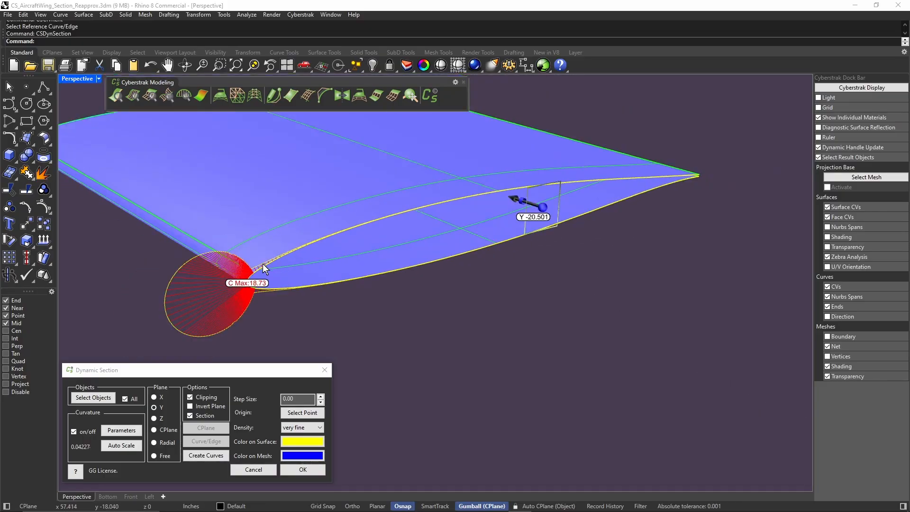
click(301, 469)
Show the hidden objects and hide the wing surfaces so that the airfoil section curves can be worked on alone
right_click(372, 65)
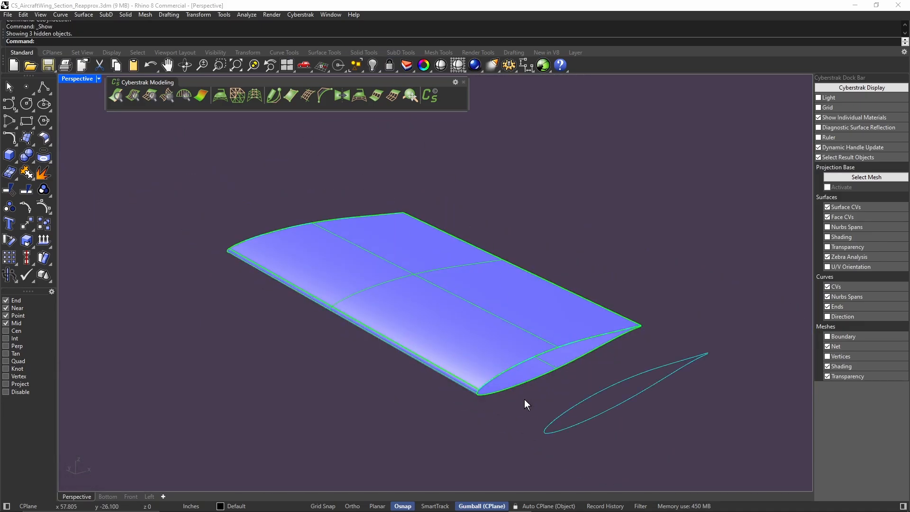
drag(524, 399, 490, 364)
click(374, 65)
shift+right_drag(565, 360, 436, 288)
scroll(436, 288, up, 3)
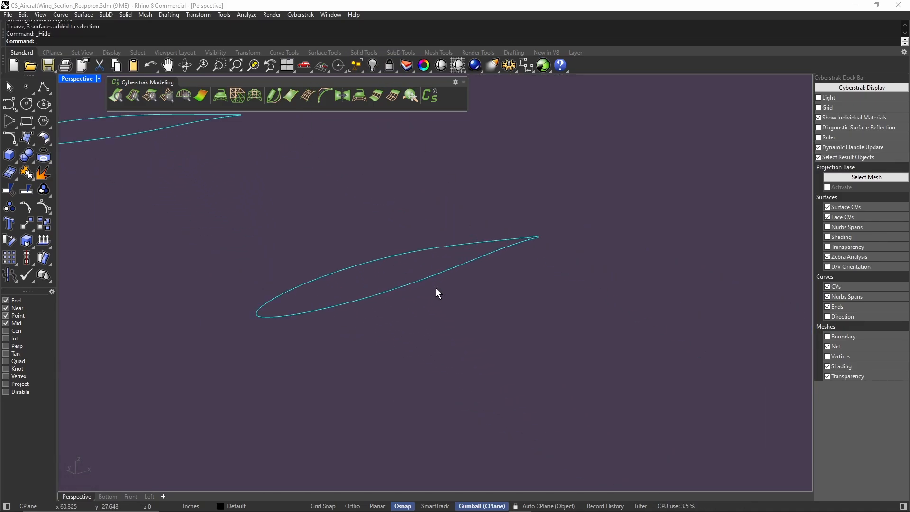
scroll(435, 288, up, 3)
shift+right_drag(375, 288, 428, 298)
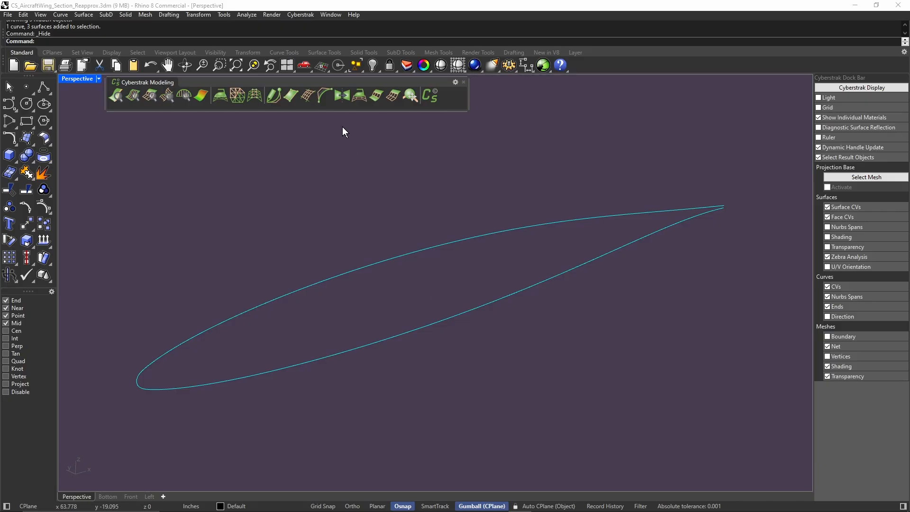
Load the airfoil's upper curve into Curve Refit and apply the Configured parametrization with degree 3 and 1 span
click(326, 97)
scroll(395, 266, down, 2)
shift+right_drag(395, 266, 438, 275)
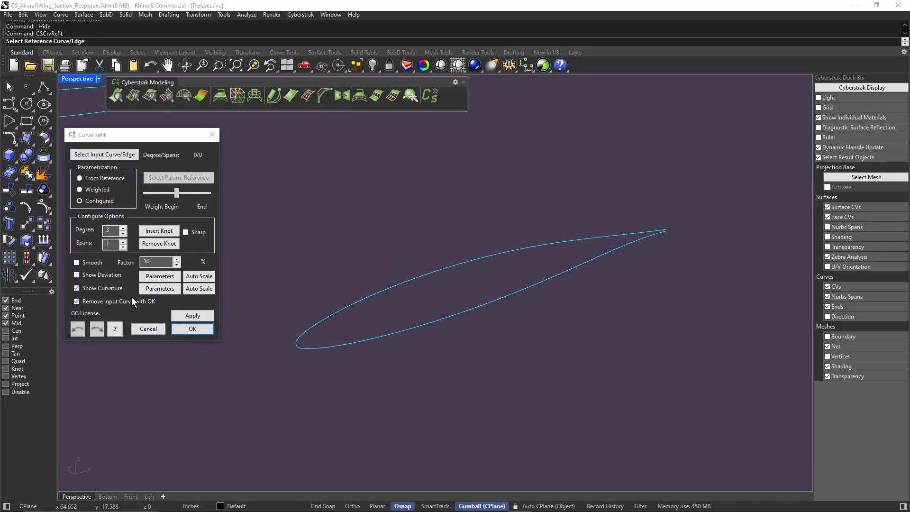
click(350, 307)
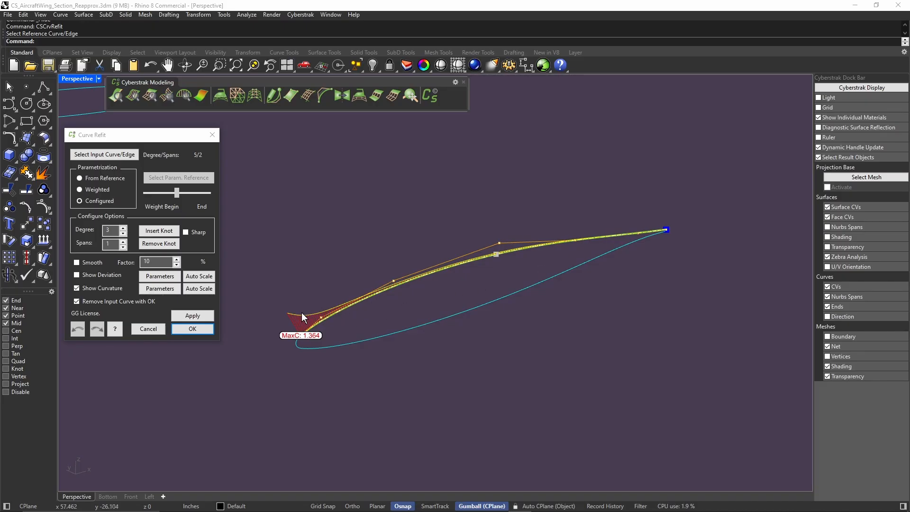
click(198, 315)
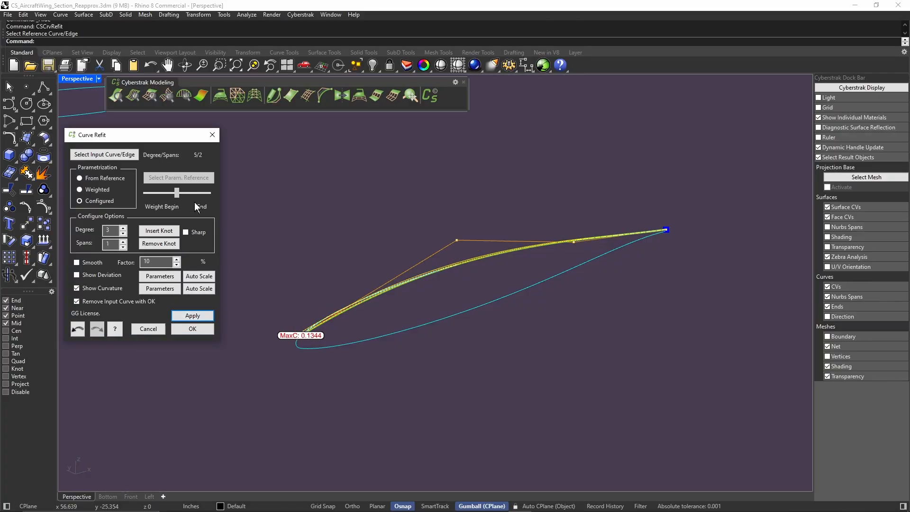
Refit the upper airfoil curve with Weighted parametrization, shifting the weight toward the beginning, and accept the result
click(98, 190)
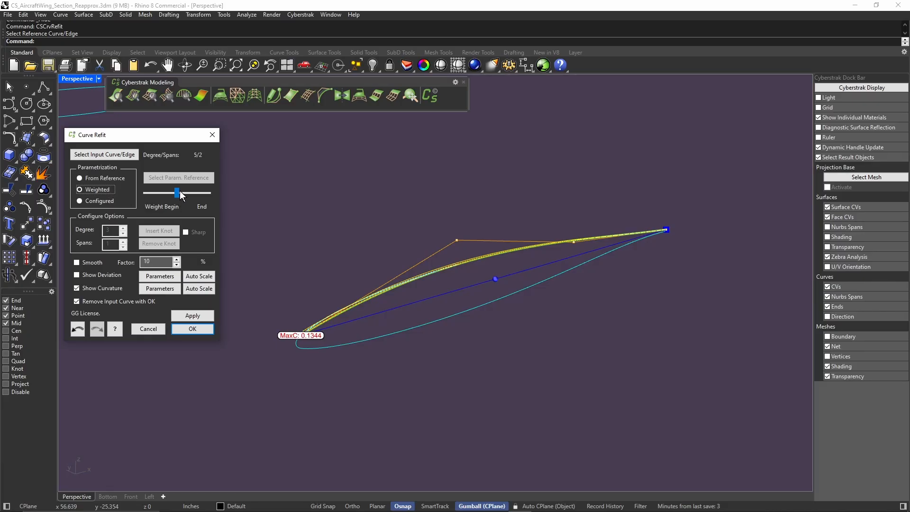
drag(180, 194, 159, 193)
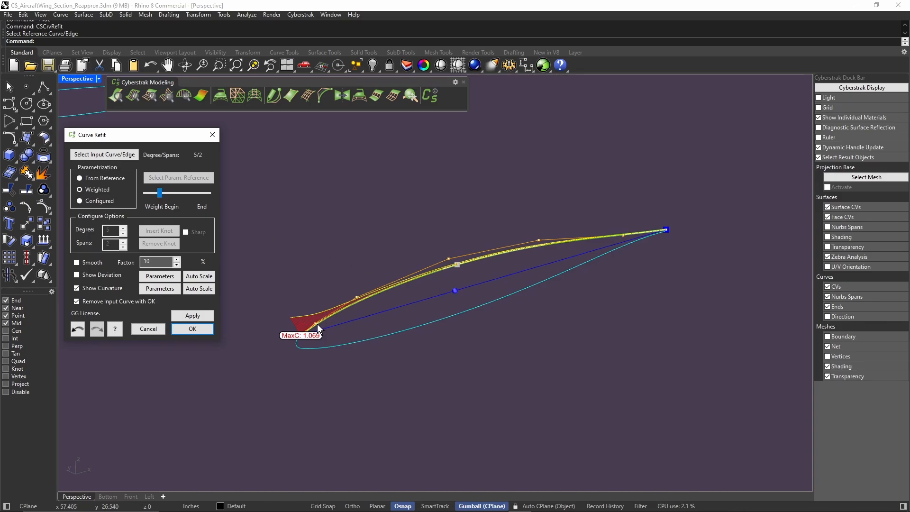
scroll(317, 323, up, 1)
scroll(317, 323, up, 1)
scroll(317, 323, down, 1)
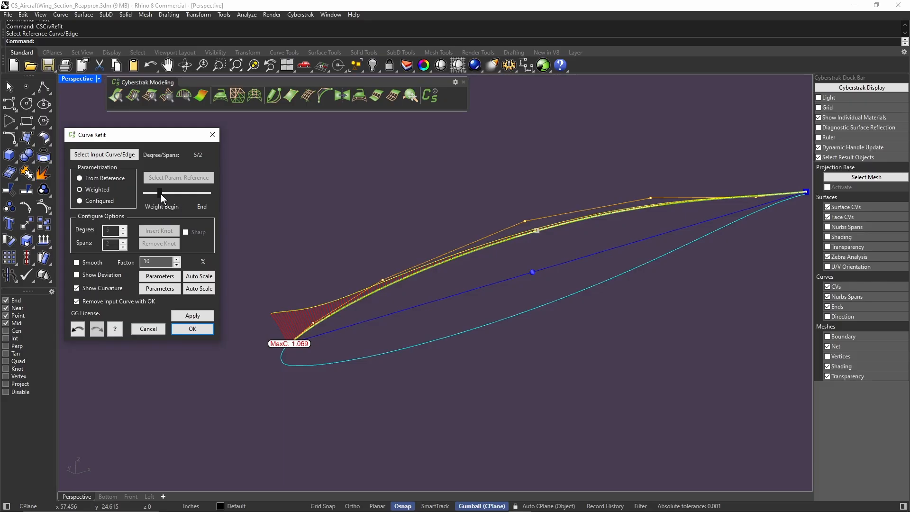
drag(160, 195, 163, 194)
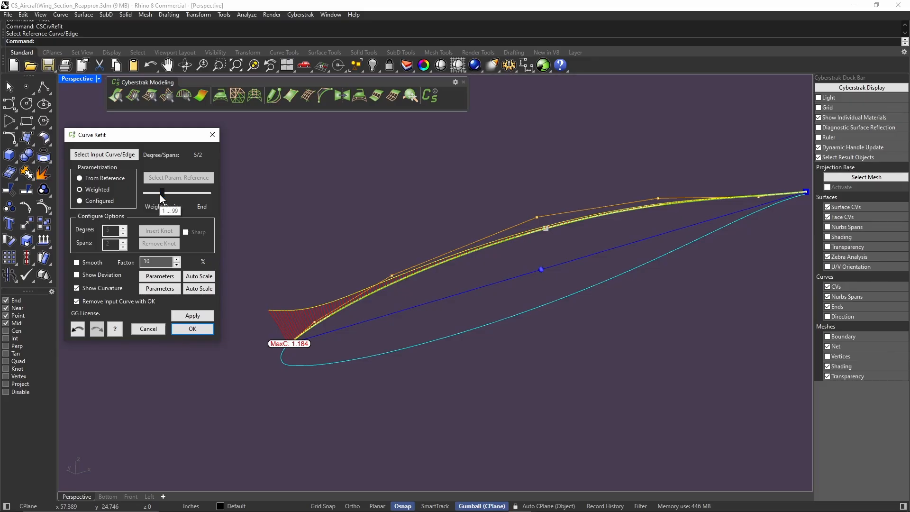
drag(162, 195, 161, 197)
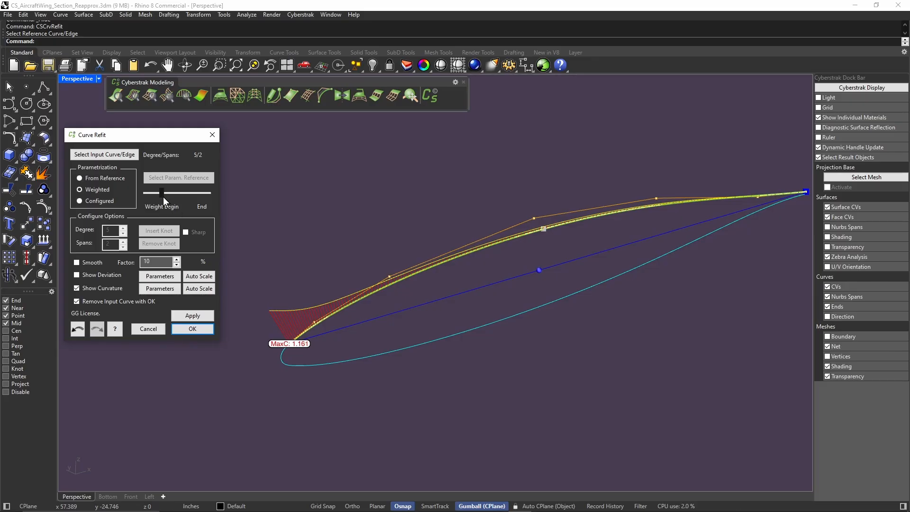
click(192, 329)
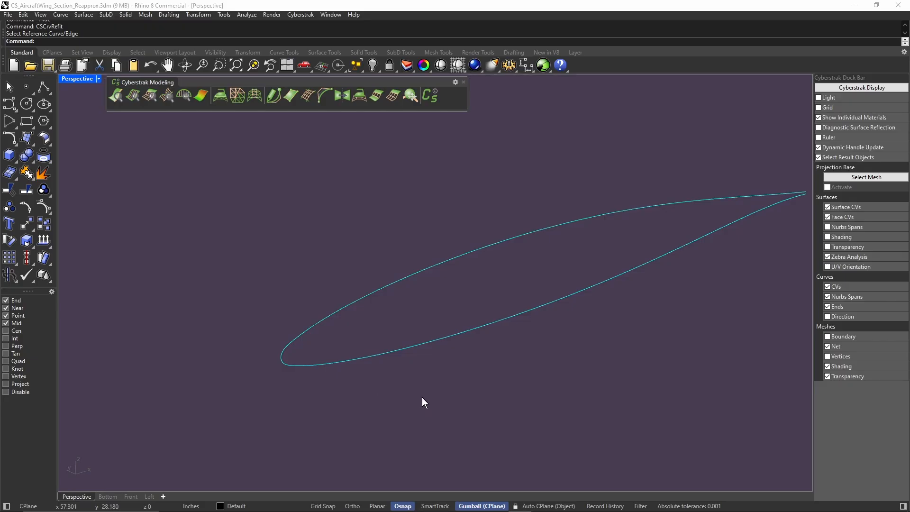
Refit the airfoil's lower curve with Weighted parametrization, shifting the weight toward the beginning, and accept it
click(402, 344)
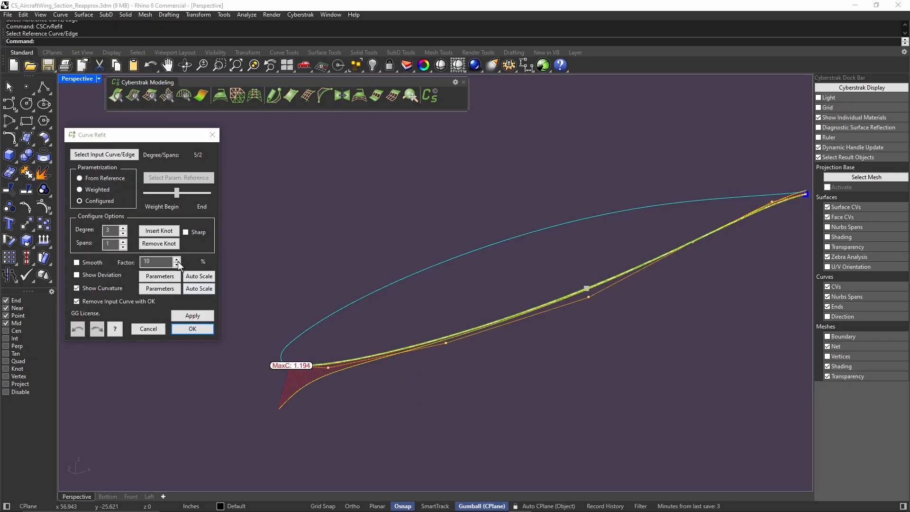
click(98, 188)
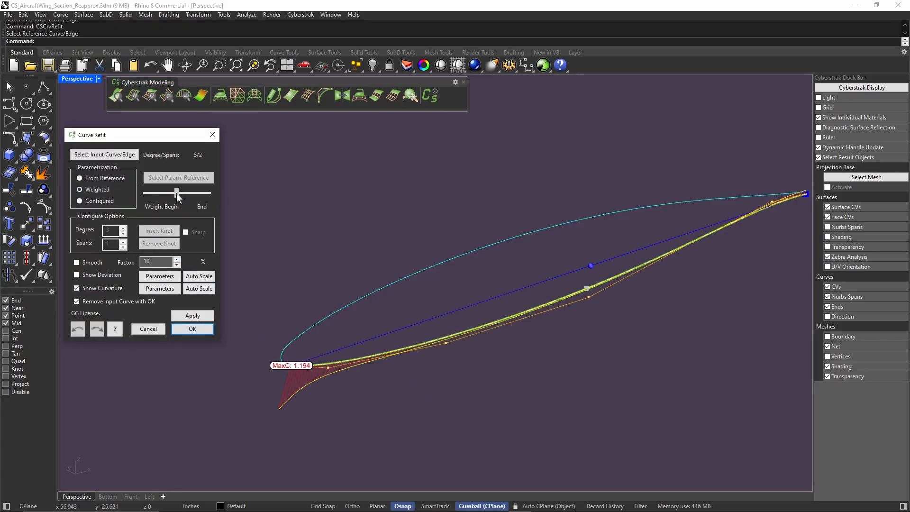
drag(176, 193, 158, 193)
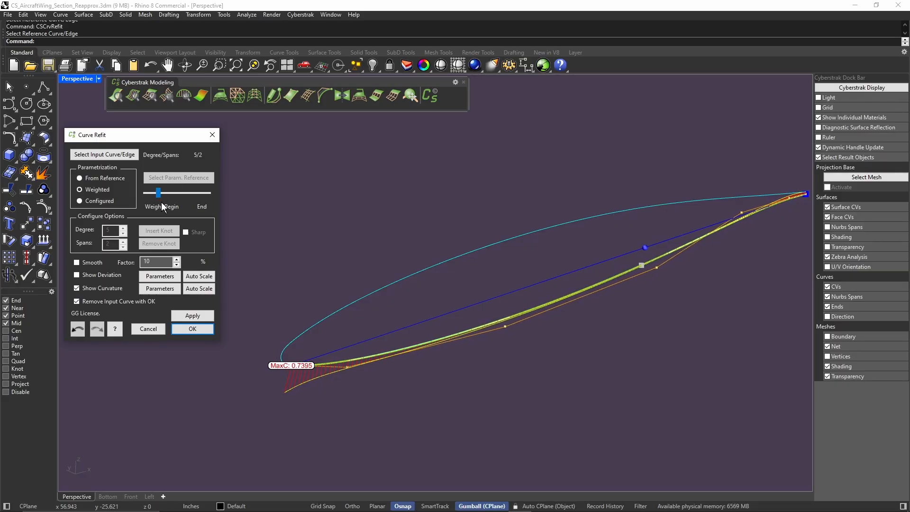
click(192, 329)
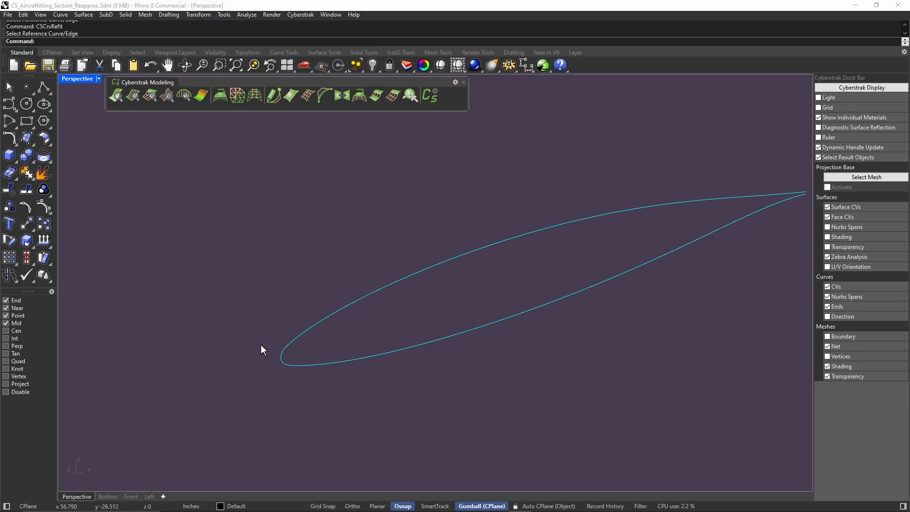
Replace the airfoil's nose curve with a Curve Blend between the upper and lower curves, using tangent and curvature transitions at both ends
click(281, 359)
key(Delete)
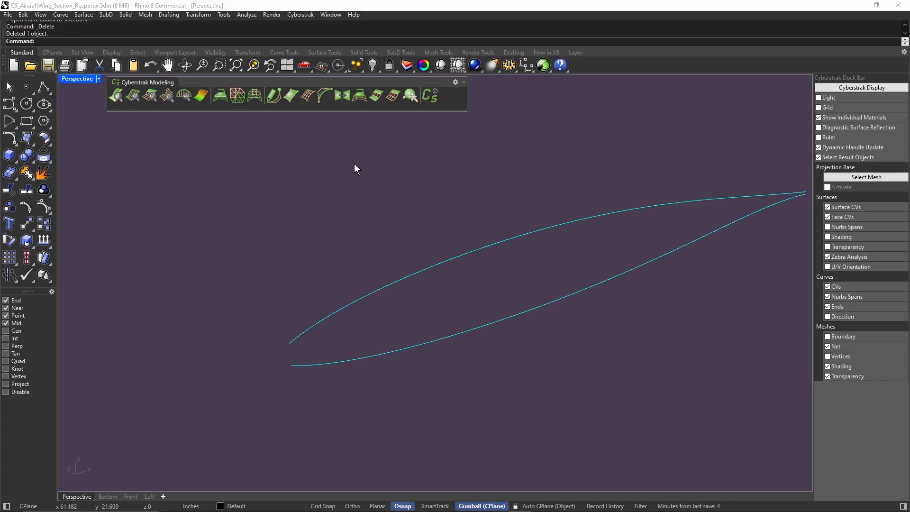
right_click(373, 93)
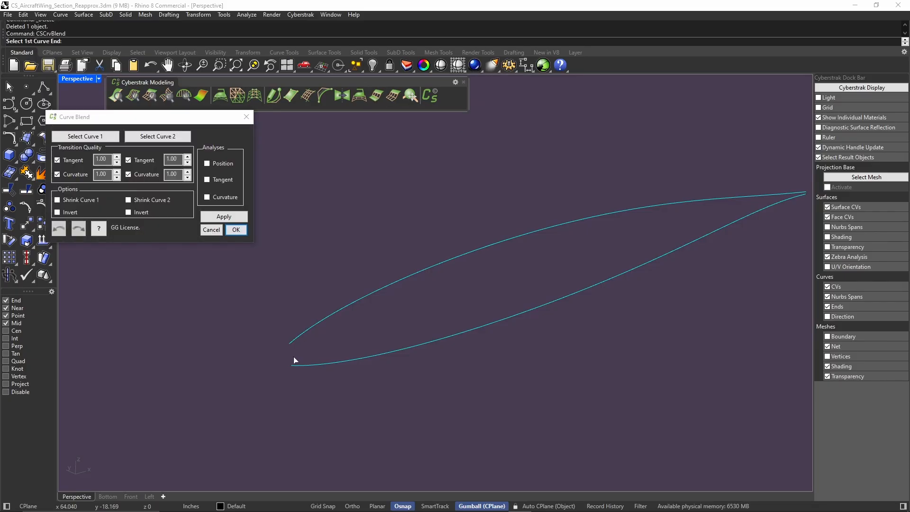
click(290, 341)
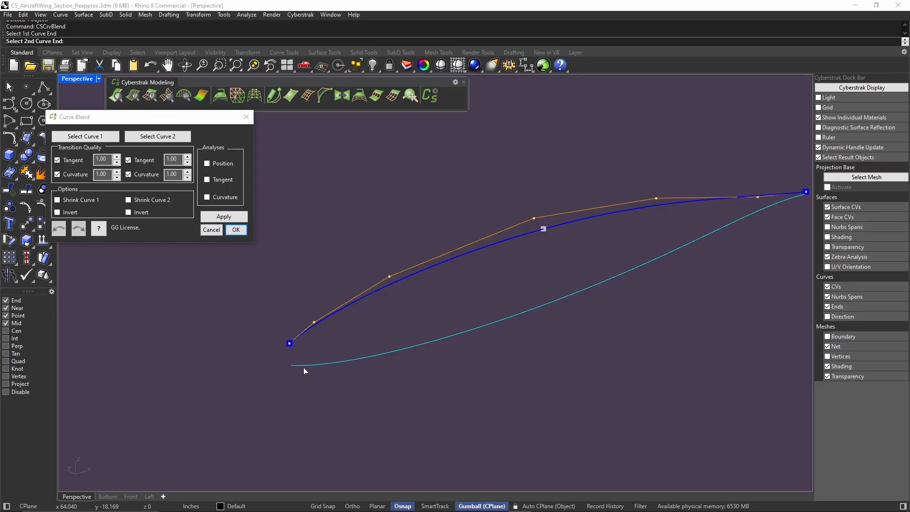
click(304, 365)
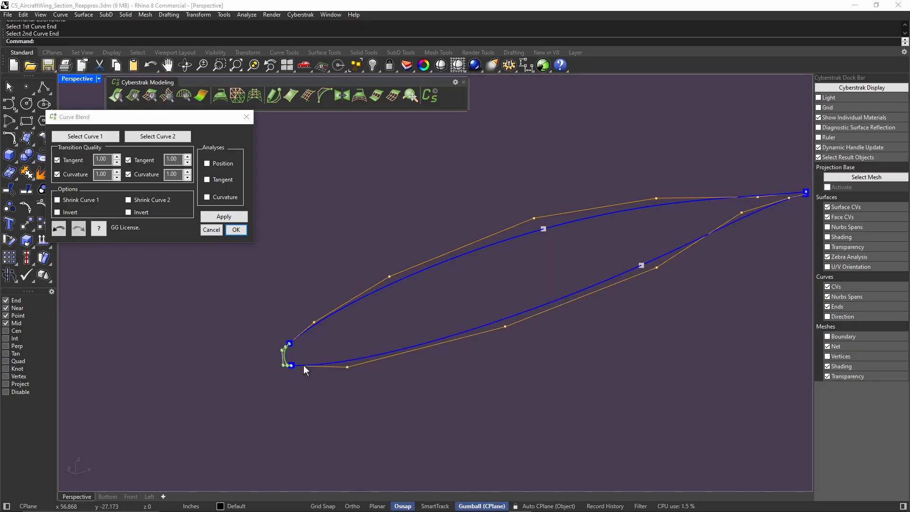
click(236, 230)
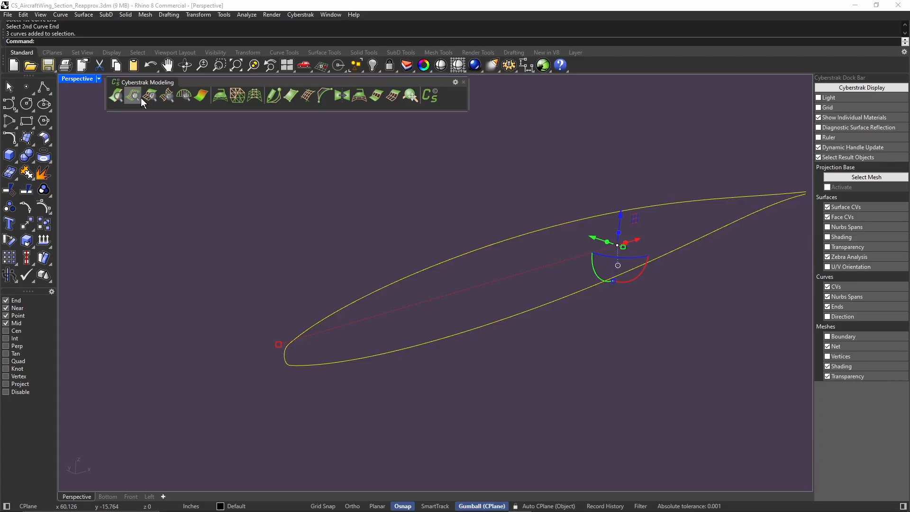
Display the curvature graph with its maximum value on the three airfoil curves and examine it closely around the nose
click(161, 96)
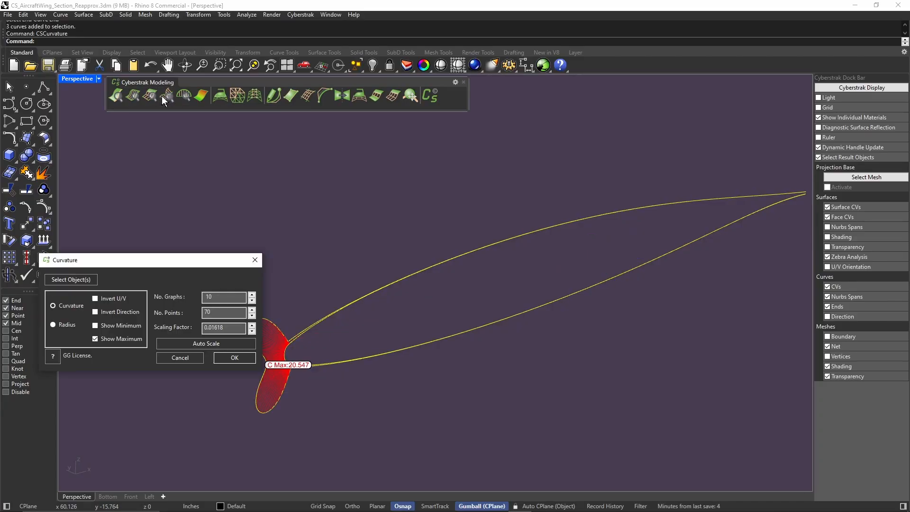
scroll(379, 316, up, 4)
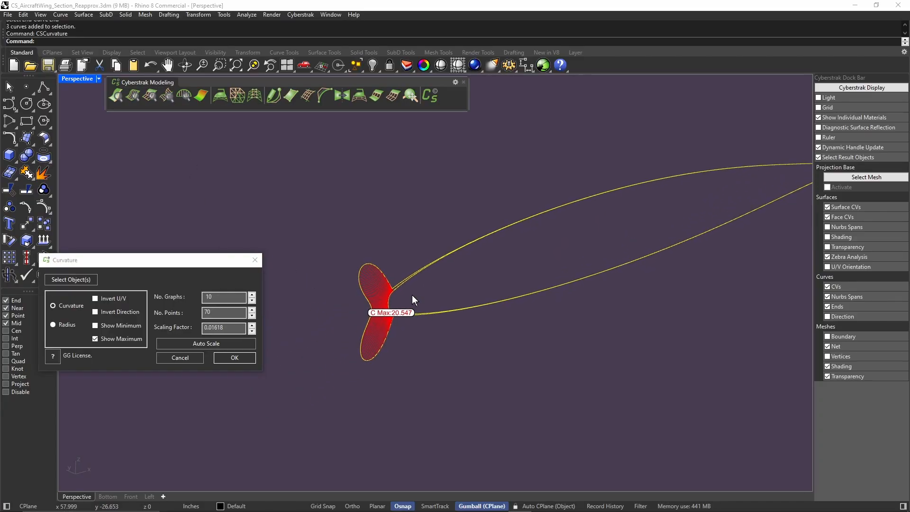
right_drag(450, 305, 471, 284)
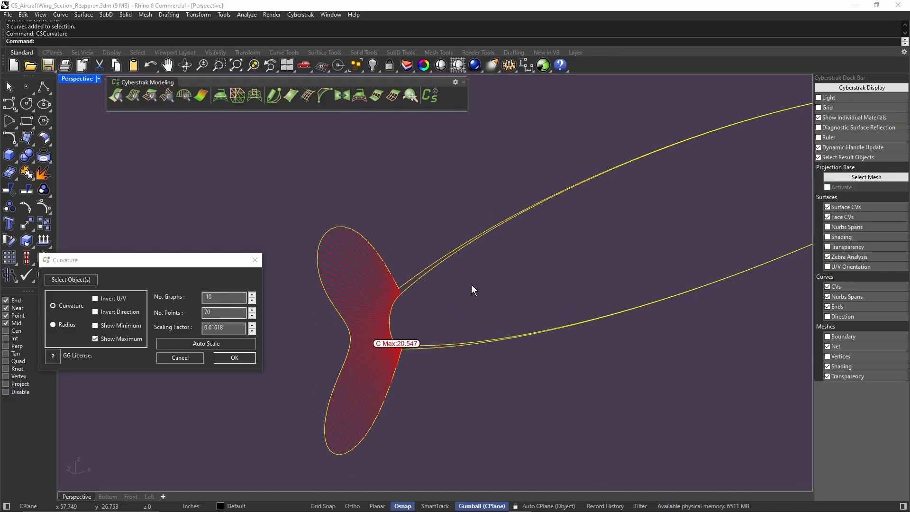
drag(212, 260, 238, 125)
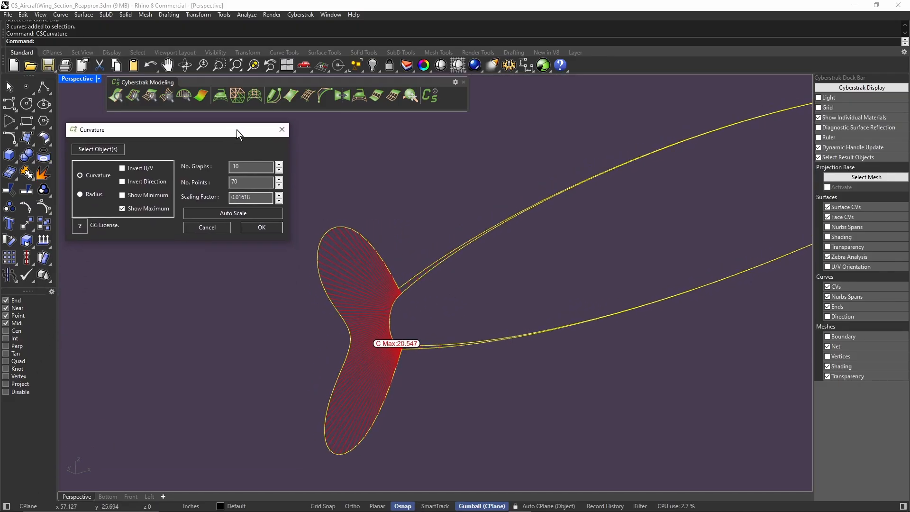
right_drag(469, 289, 473, 294)
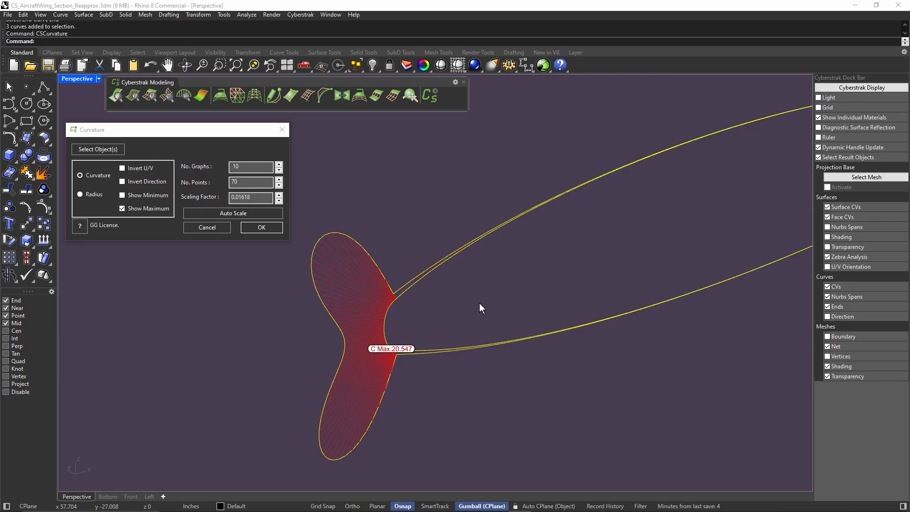
Set up Curve and Surface Matching for the nose curve's upper end with position, tangent and curvature quality, preserving the opposite side at Curvature
click(391, 94)
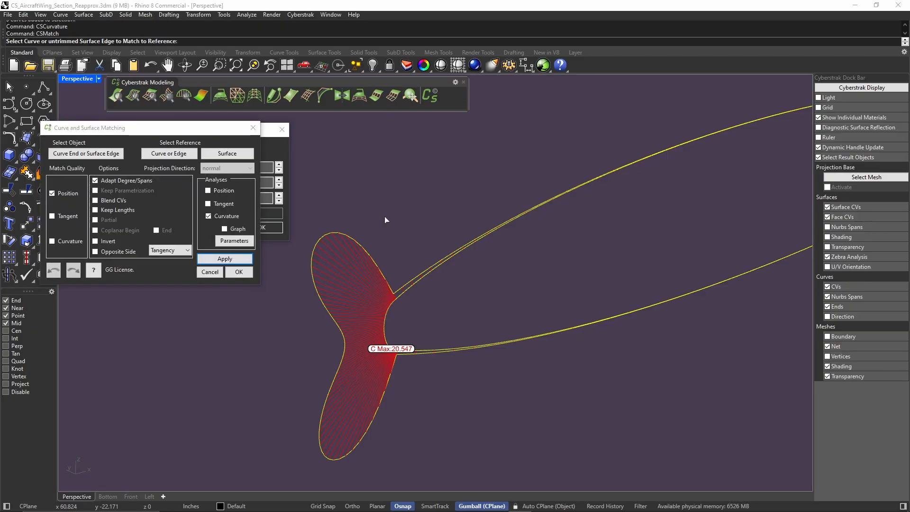
drag(211, 129, 233, 262)
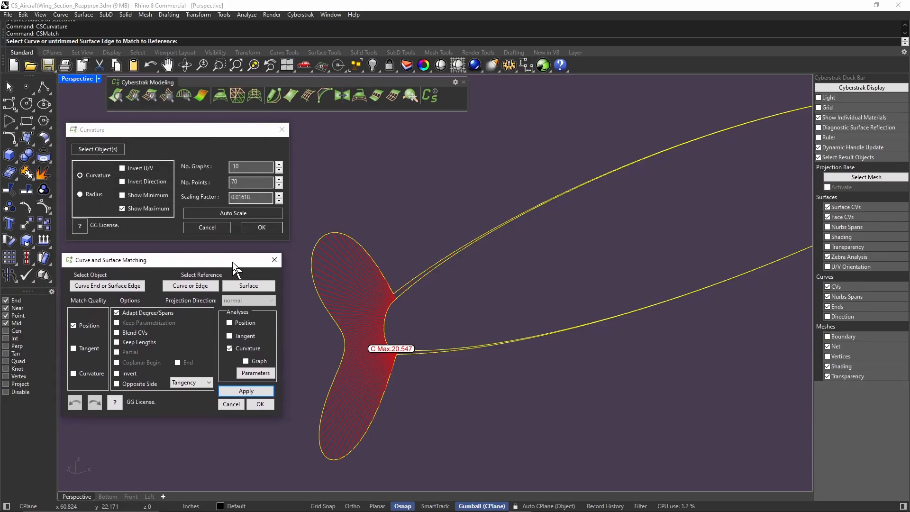
click(391, 308)
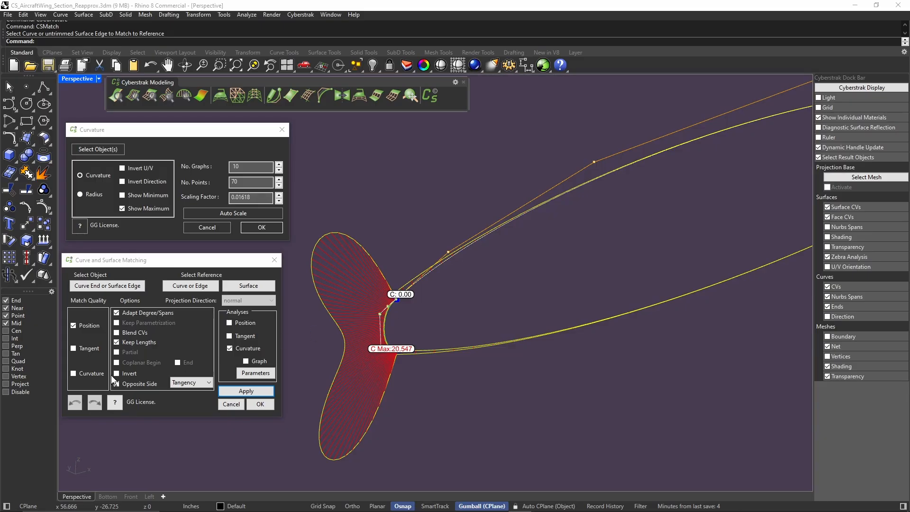
click(82, 373)
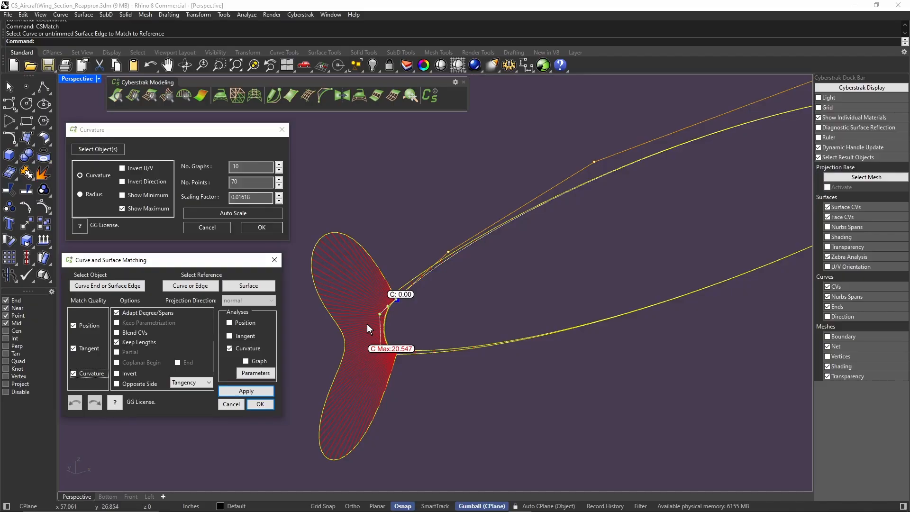
click(134, 384)
click(177, 383)
click(185, 406)
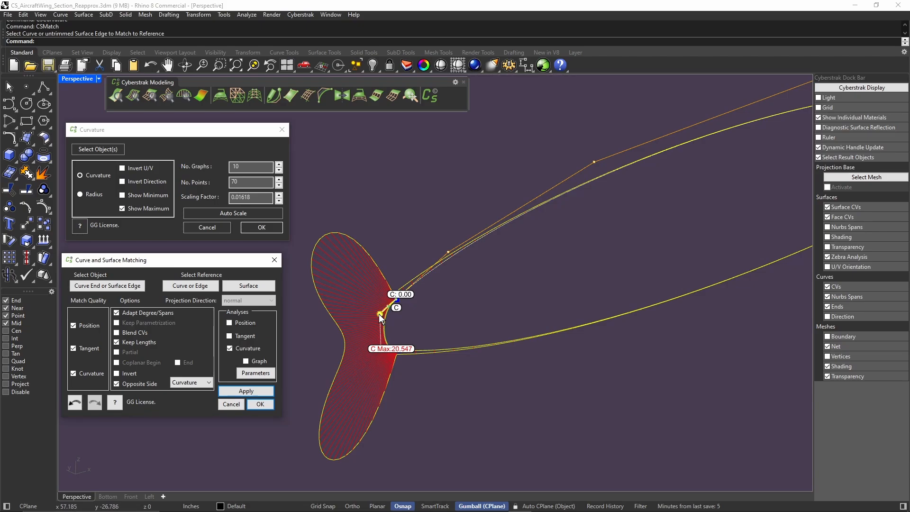
Shift the nose curve's control points near its upper end to reshape the curvature graph, turn off the curvature deviation analysis, and accept the match
mouse_move(379, 315)
mouse_down()
mouse_move(365, 318)
mouse_move(384, 308)
mouse_move(355, 335)
mouse_move(377, 314)
mouse_move(371, 321)
mouse_up()
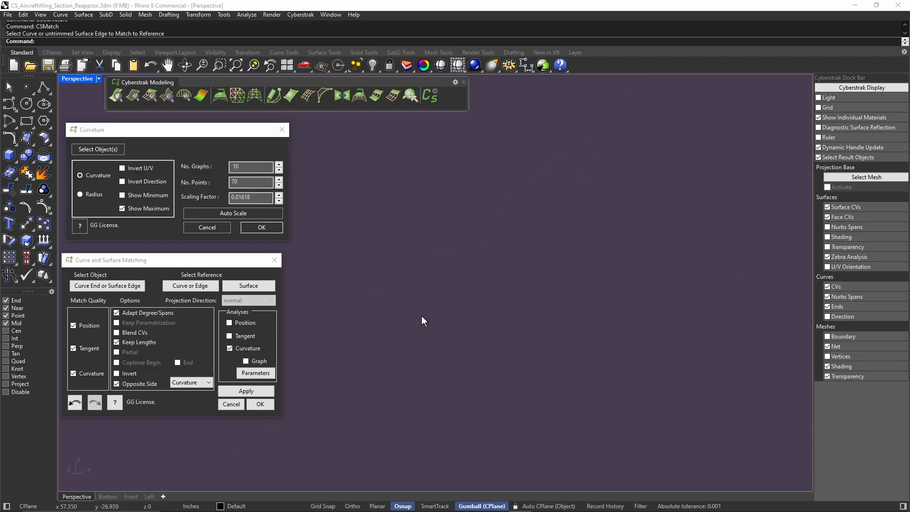
shift+right_drag(419, 316, 527, 307)
drag(478, 315, 478, 315)
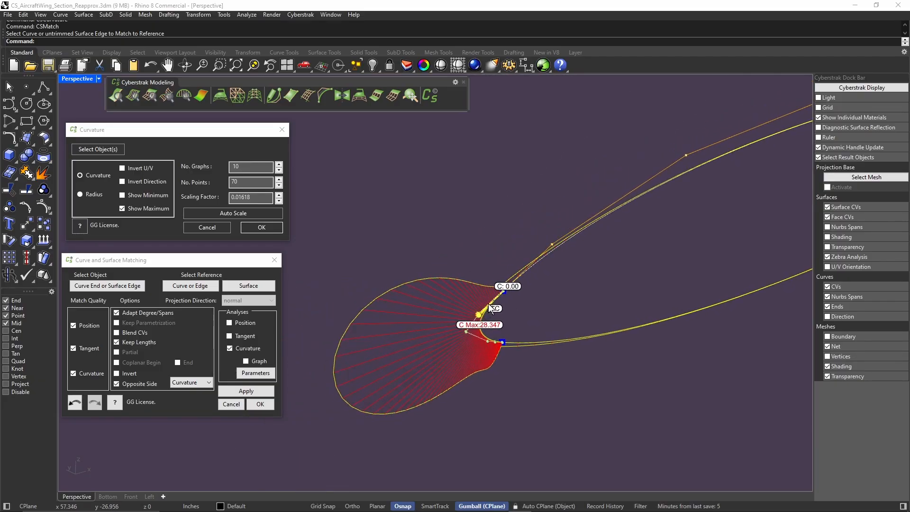
click(230, 348)
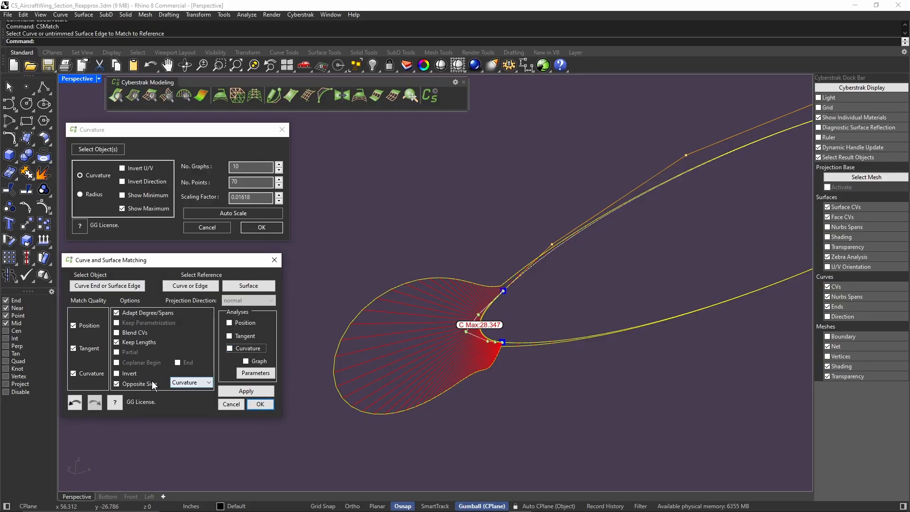
drag(477, 313, 474, 311)
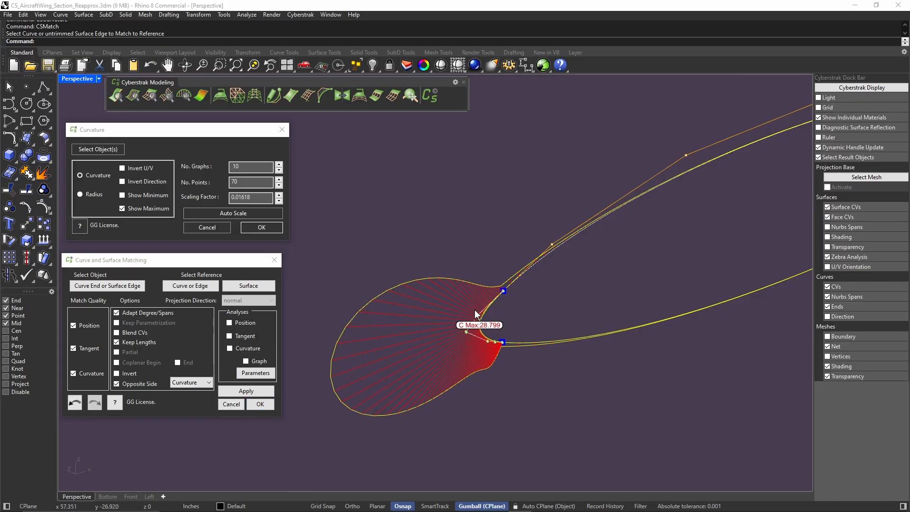
click(258, 405)
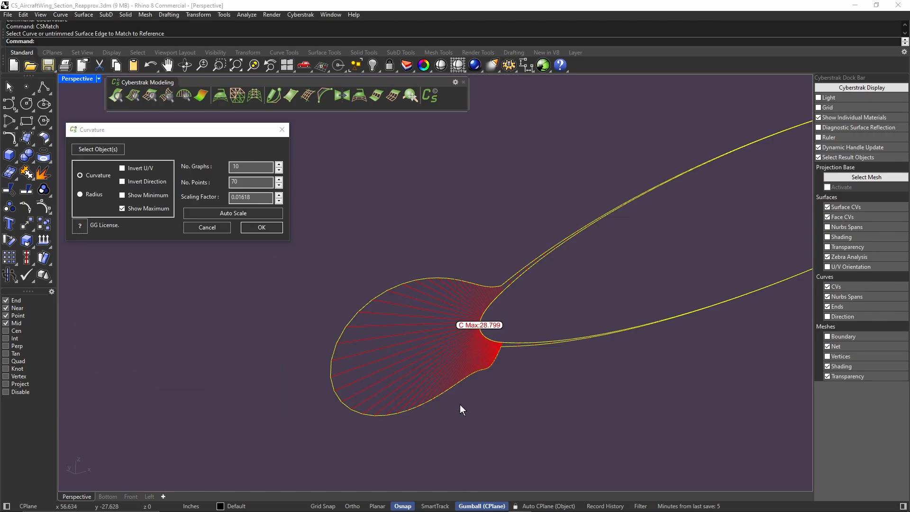
Set up matching for the nose curve's lower end with position, tangent and curvature quality, preserving the opposite side at Curvature
right_click(490, 396)
click(501, 343)
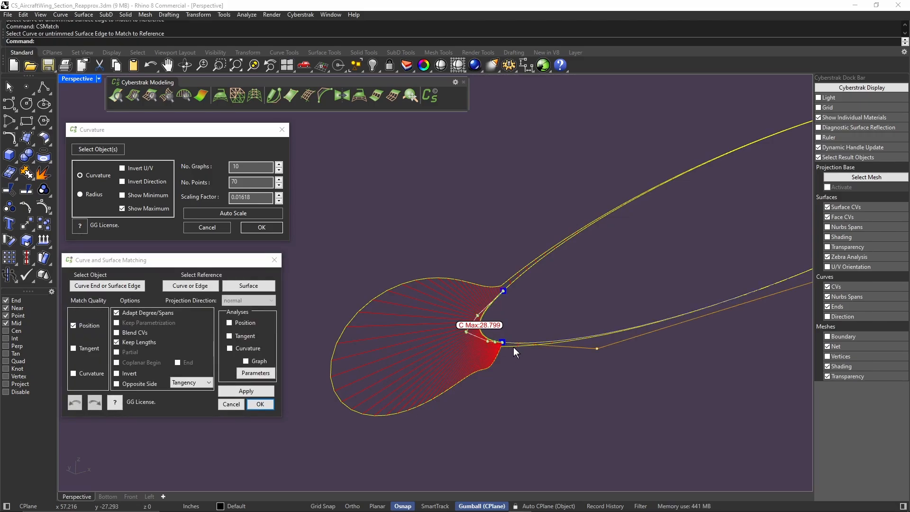
click(73, 374)
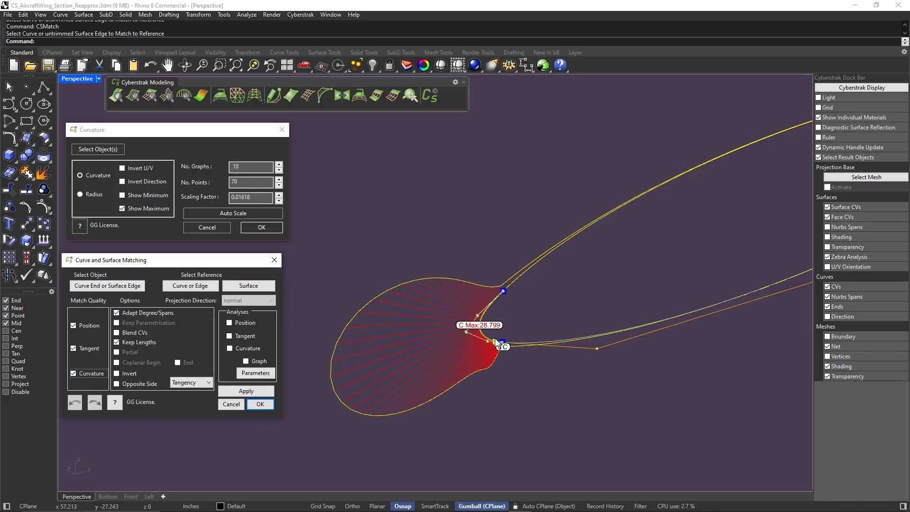
click(141, 383)
click(185, 383)
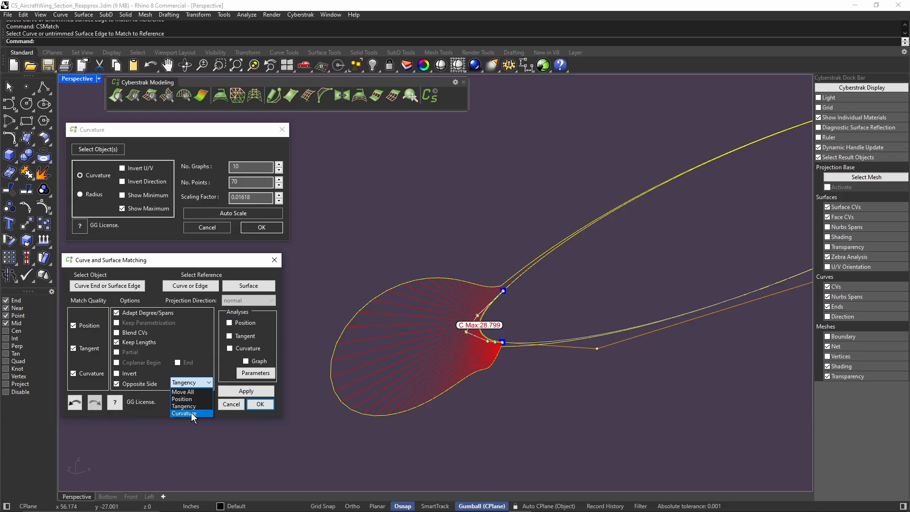
click(192, 413)
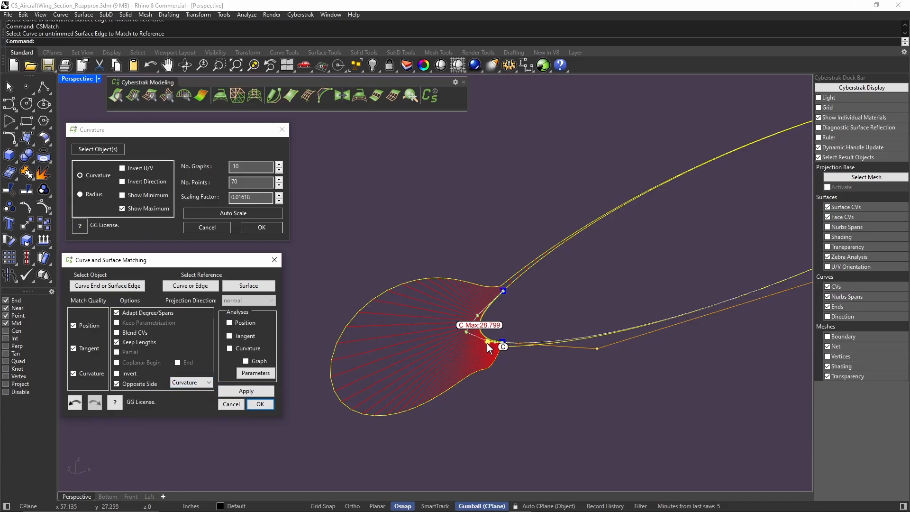
Pull the control point near the nose curve's lower end outward, accept the match and close the curvature analysis
drag(487, 343, 473, 339)
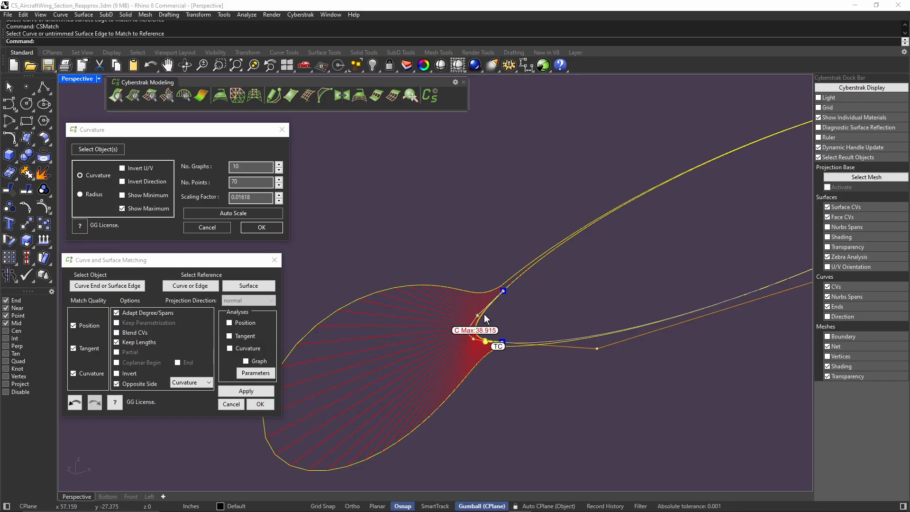
click(260, 404)
click(263, 227)
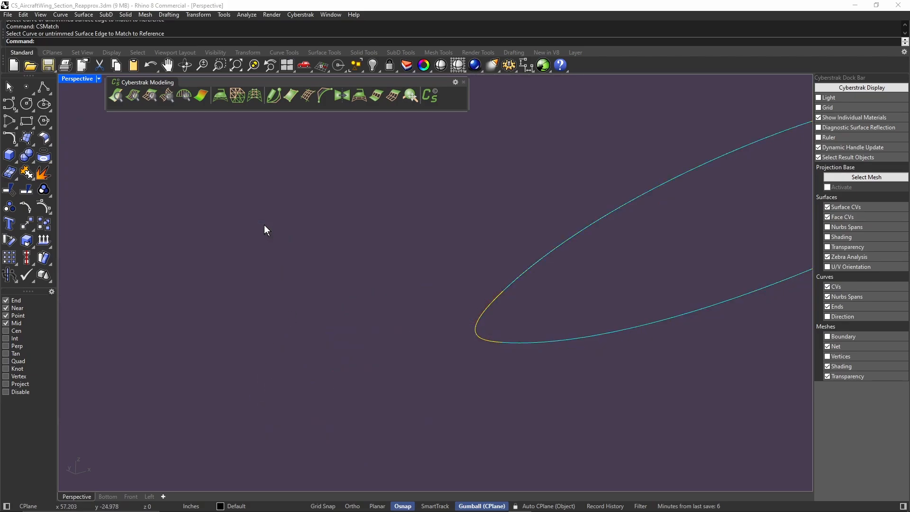
Extrude the airfoil curves straight into open wing surfaces
click(84, 15)
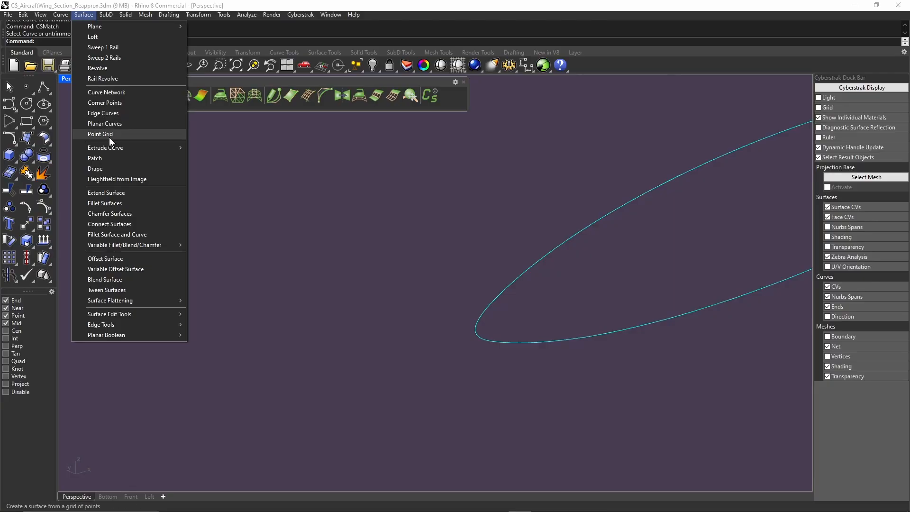
mouse_move(119, 147)
click(217, 148)
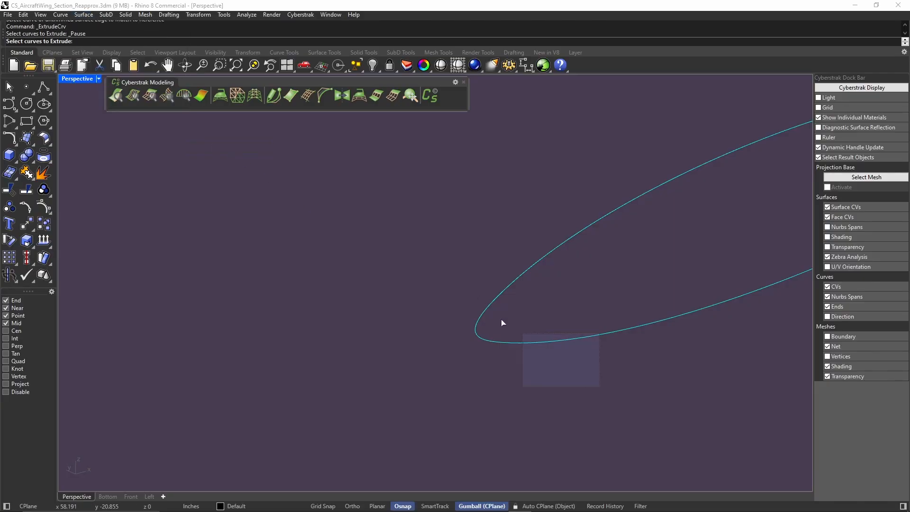
click(502, 322)
key(Return)
click(682, 374)
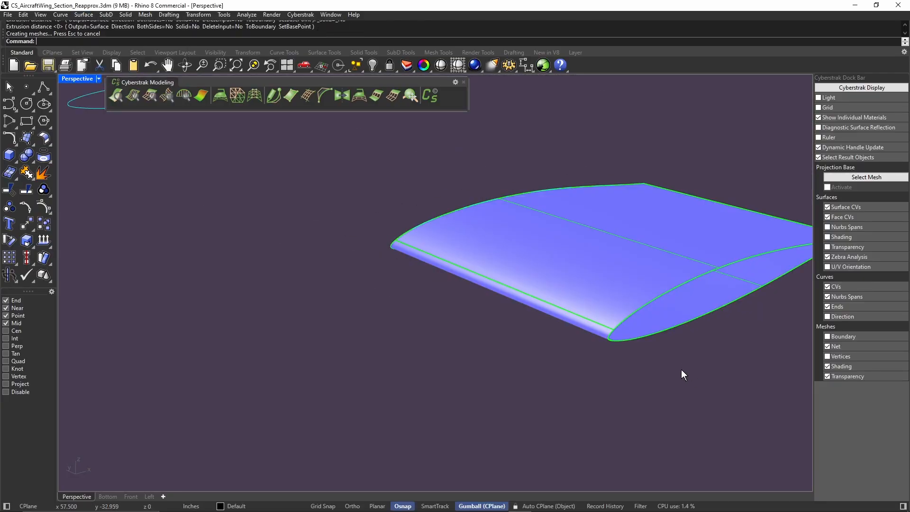
Set up a Dynamic Section of the wing surfaces on the Y plane with the section and curvature displays enabled
click(144, 99)
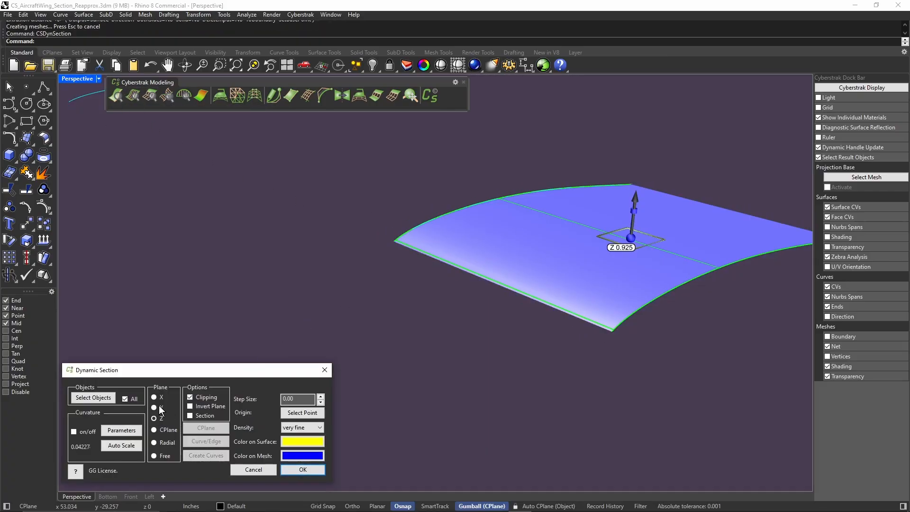
click(160, 408)
click(190, 416)
click(74, 431)
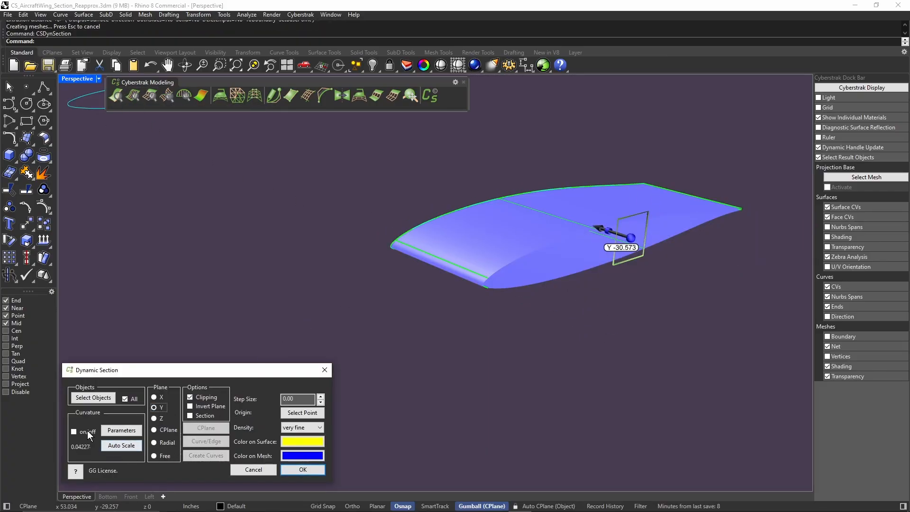
Move the section plane along the wing to about Y -30.03, examine the nose curvature graph, and close the Dynamic Section
drag(632, 243, 598, 237)
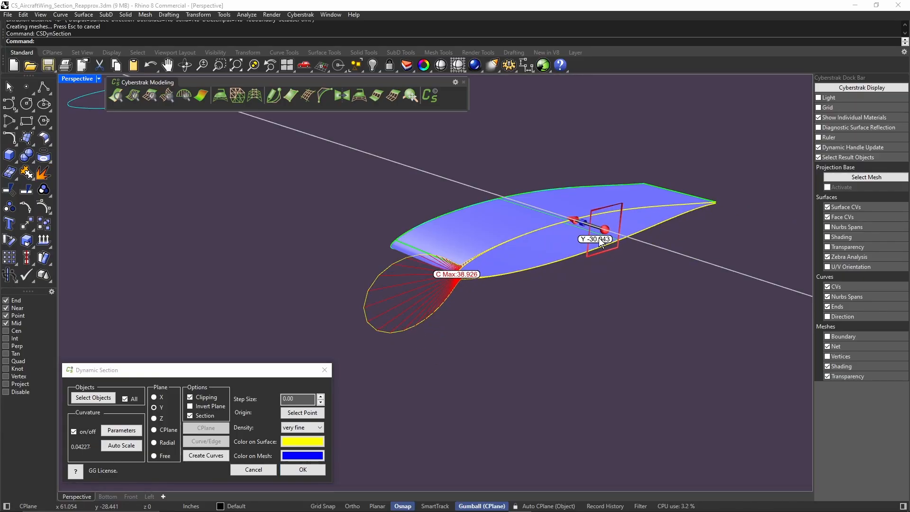
scroll(487, 249, up, 4)
scroll(487, 249, down, 2)
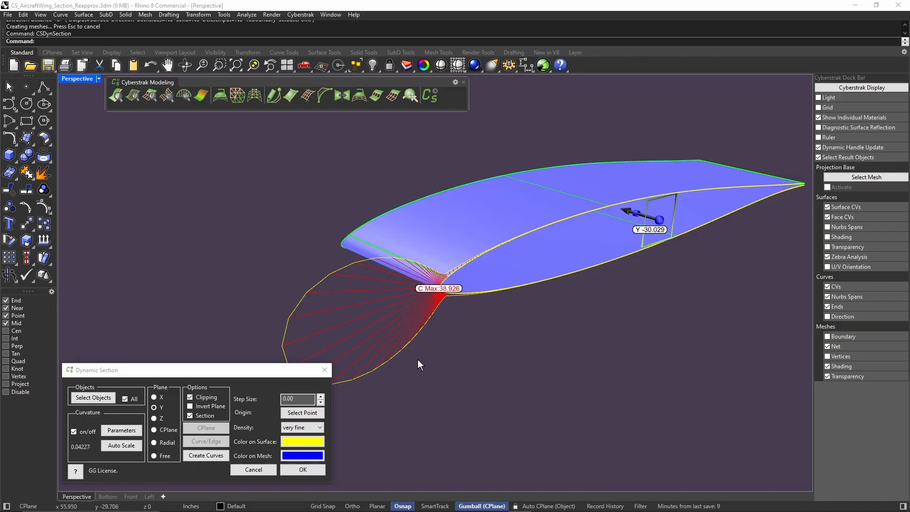
click(301, 468)
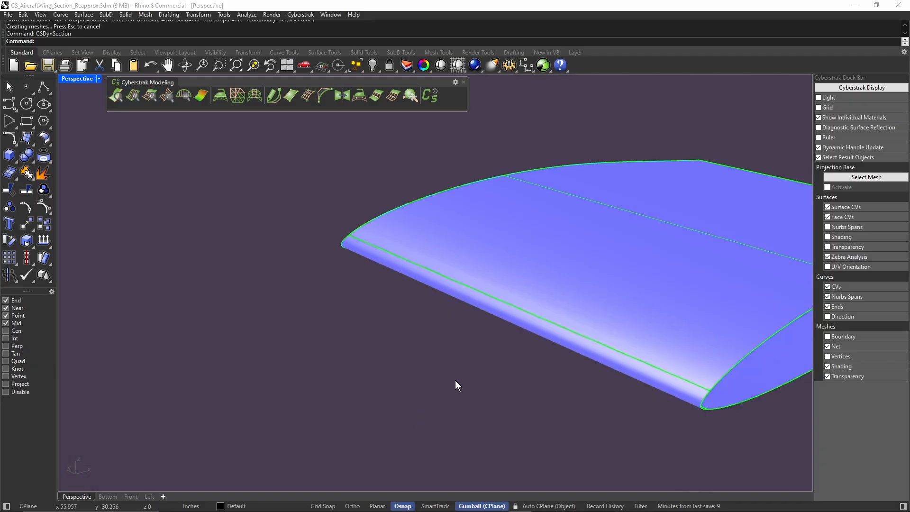